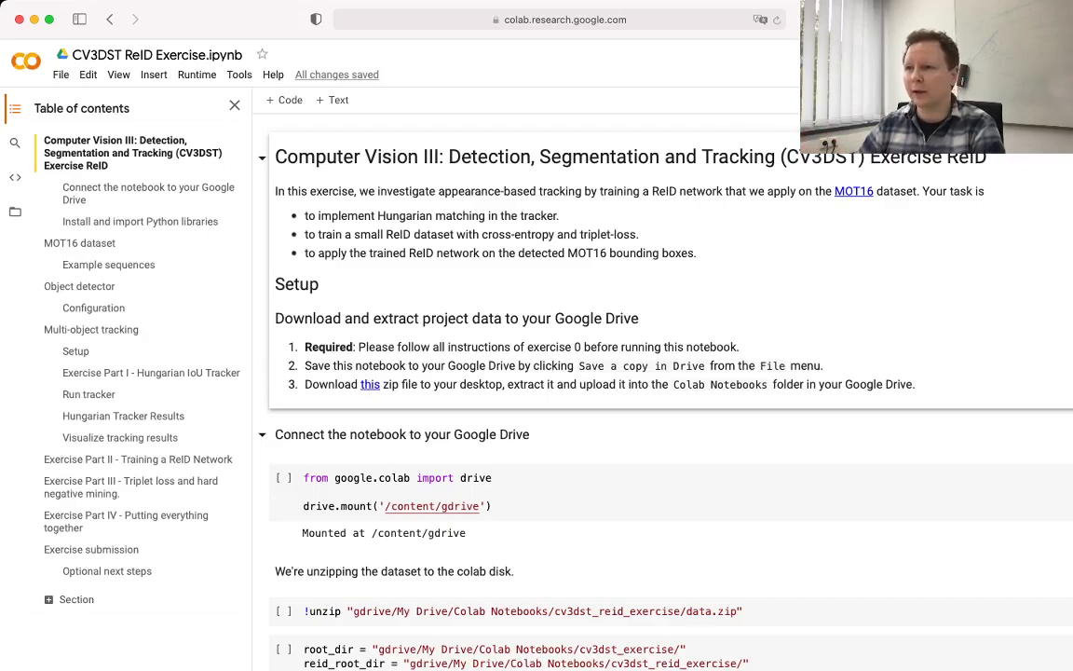
pyautogui.scroll(-1, 605, 391)
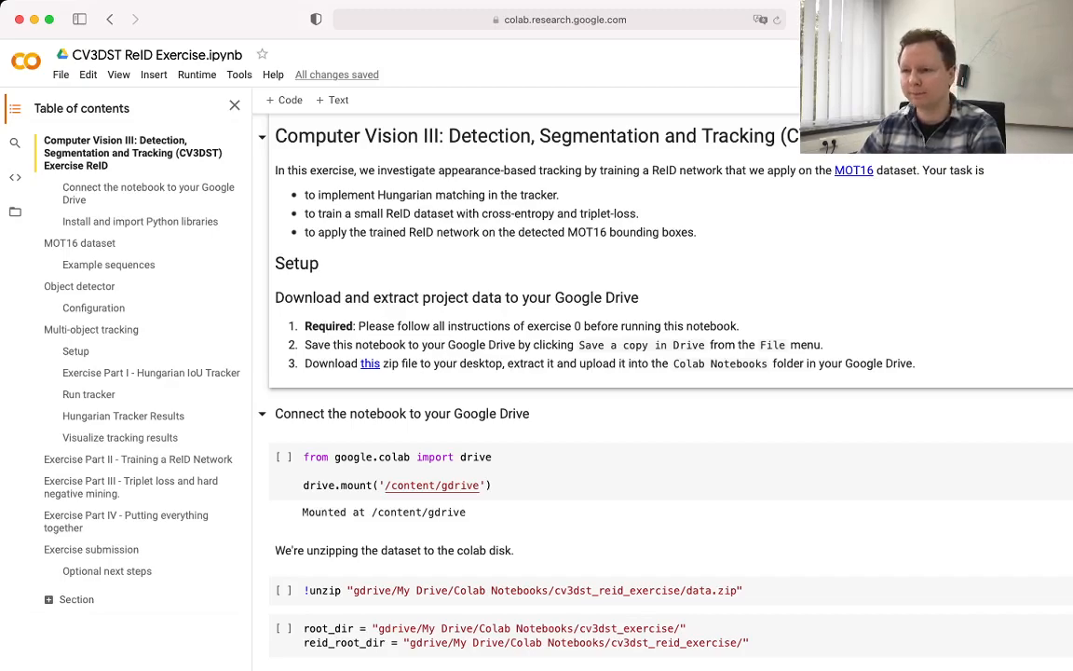
pyautogui.scroll(-1, 559, 466)
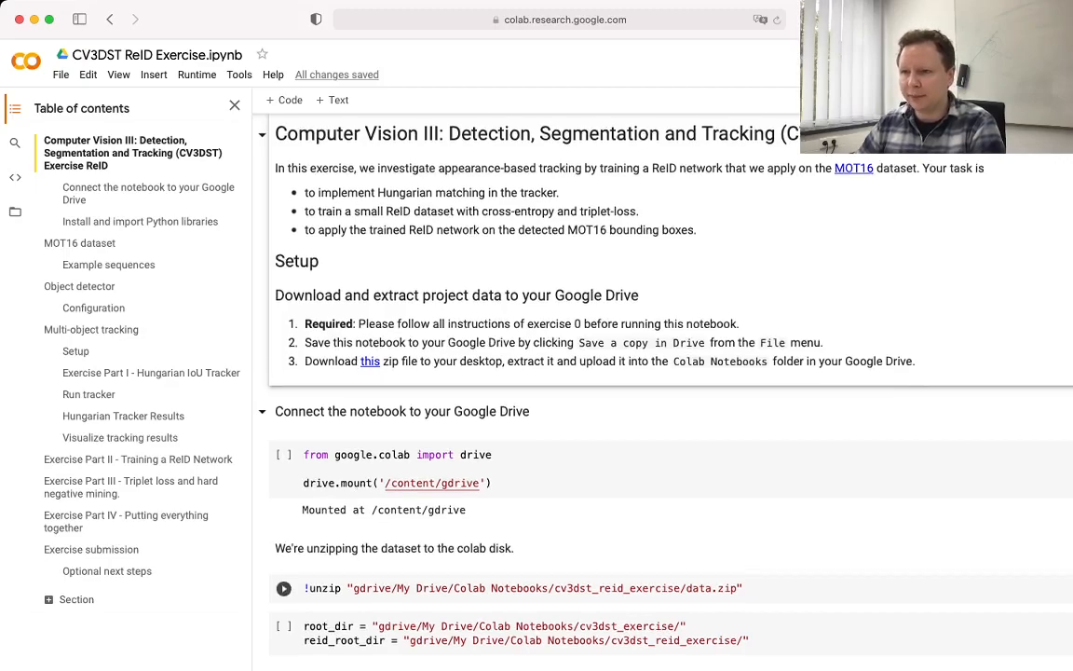
pyautogui.scroll(-1, 559, 466)
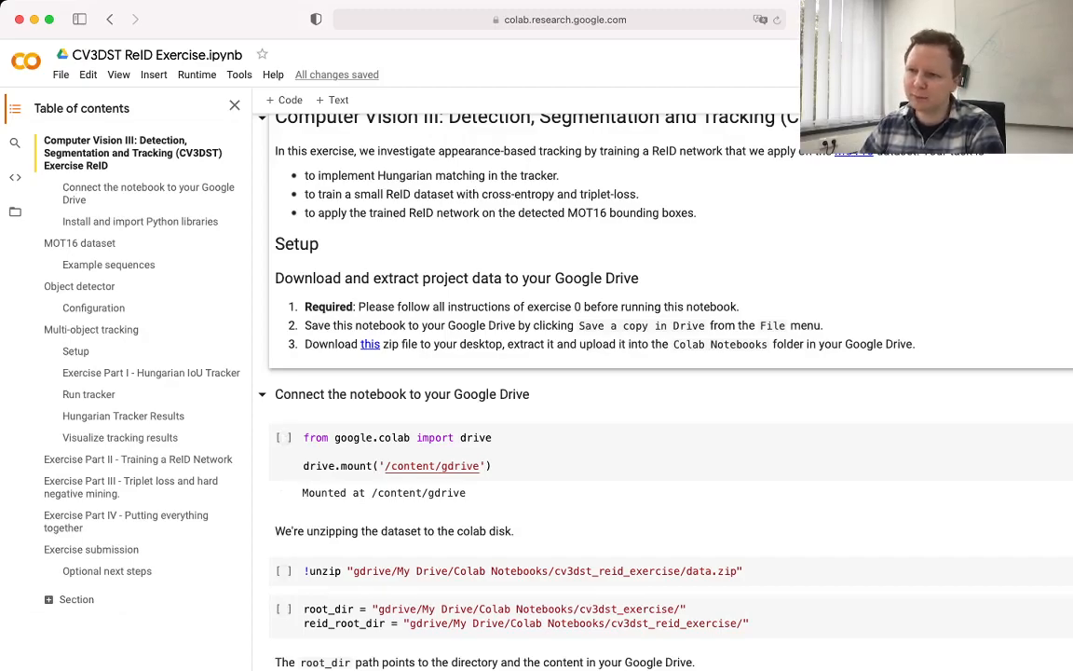
pyautogui.scroll(-2, 559, 419)
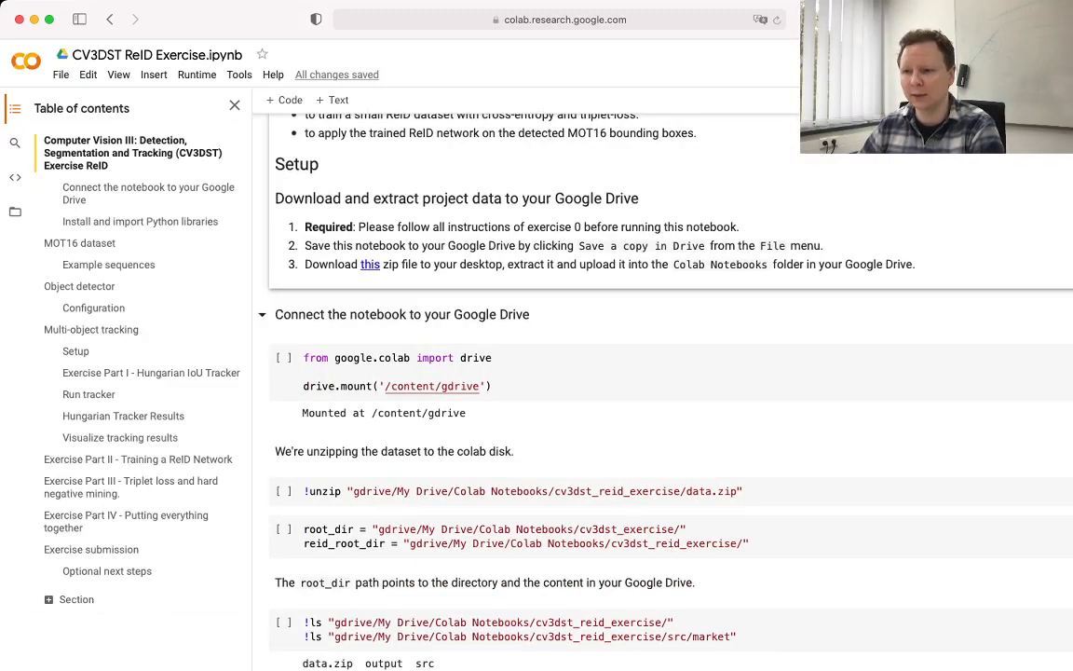
pyautogui.scroll(-3, 559, 419)
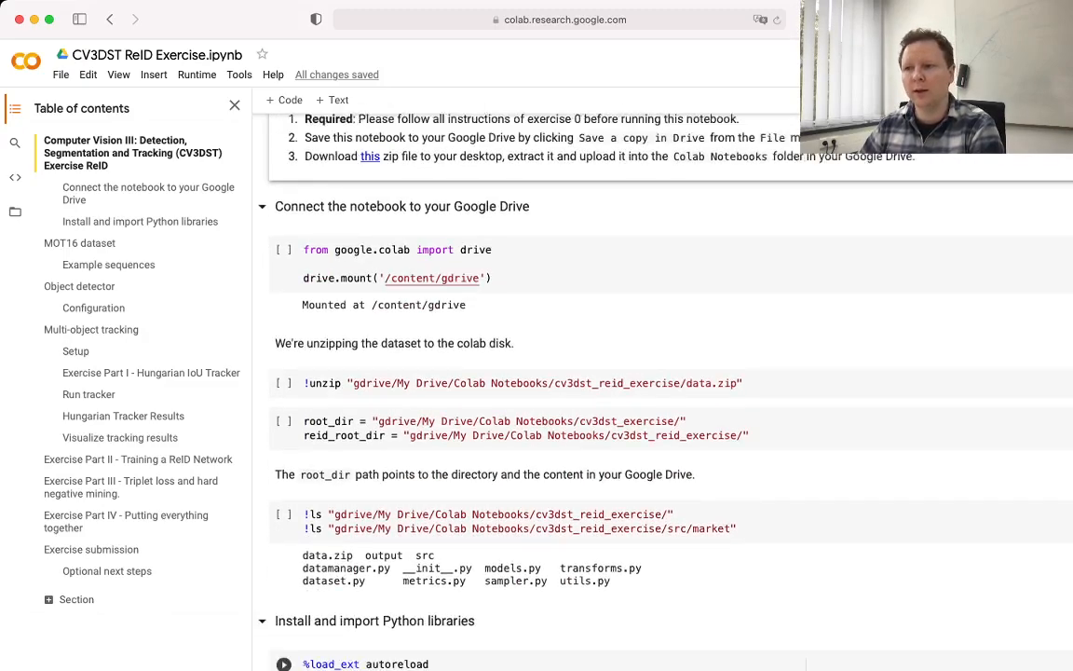
pyautogui.scroll(-1, 559, 419)
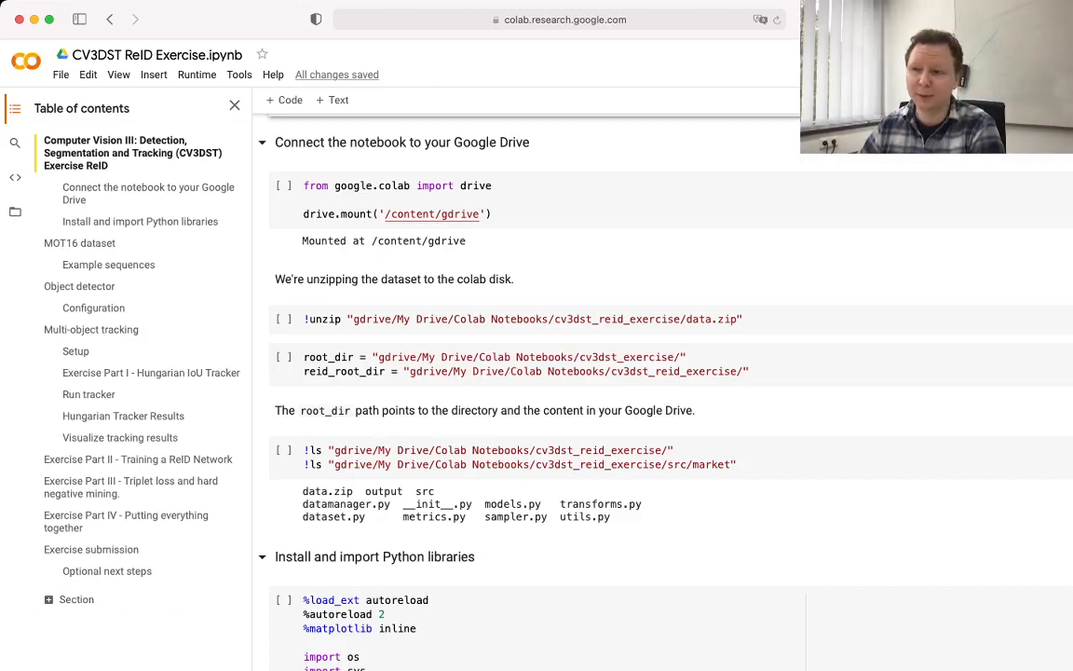
pyautogui.scroll(-2, 559, 420)
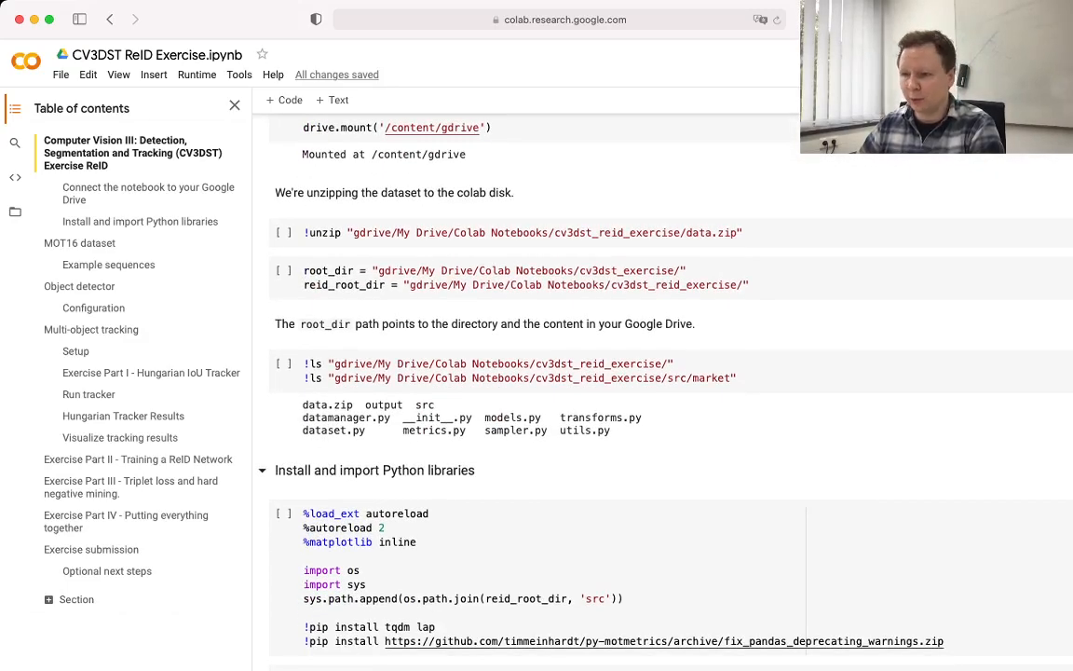
pyautogui.scroll(-3, 558, 420)
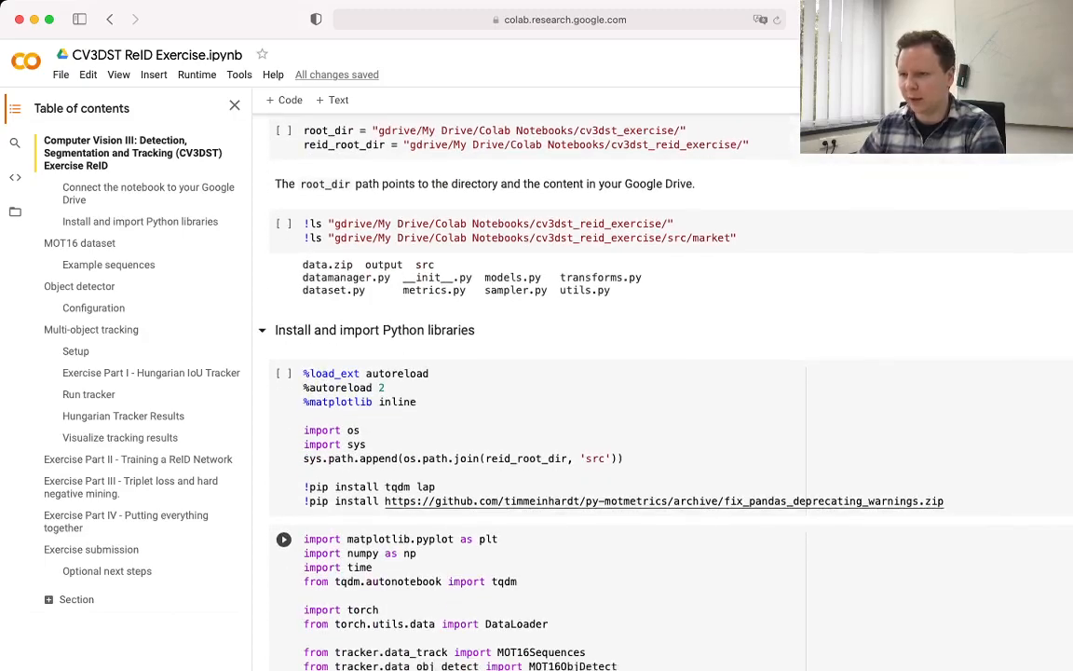
pyautogui.scroll(-3, 559, 420)
pyautogui.scroll(-5, 559, 419)
pyautogui.scroll(-4, 558, 419)
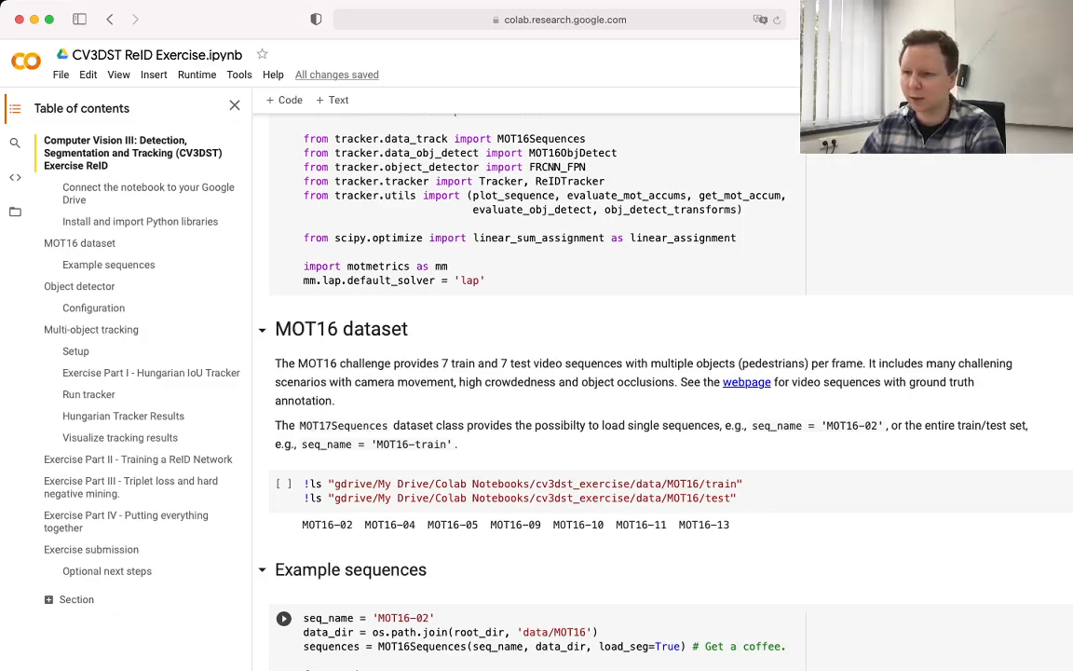
pyautogui.scroll(-3, 559, 419)
pyautogui.scroll(-3, 558, 419)
pyautogui.scroll(-4, 558, 419)
pyautogui.scroll(-3, 559, 419)
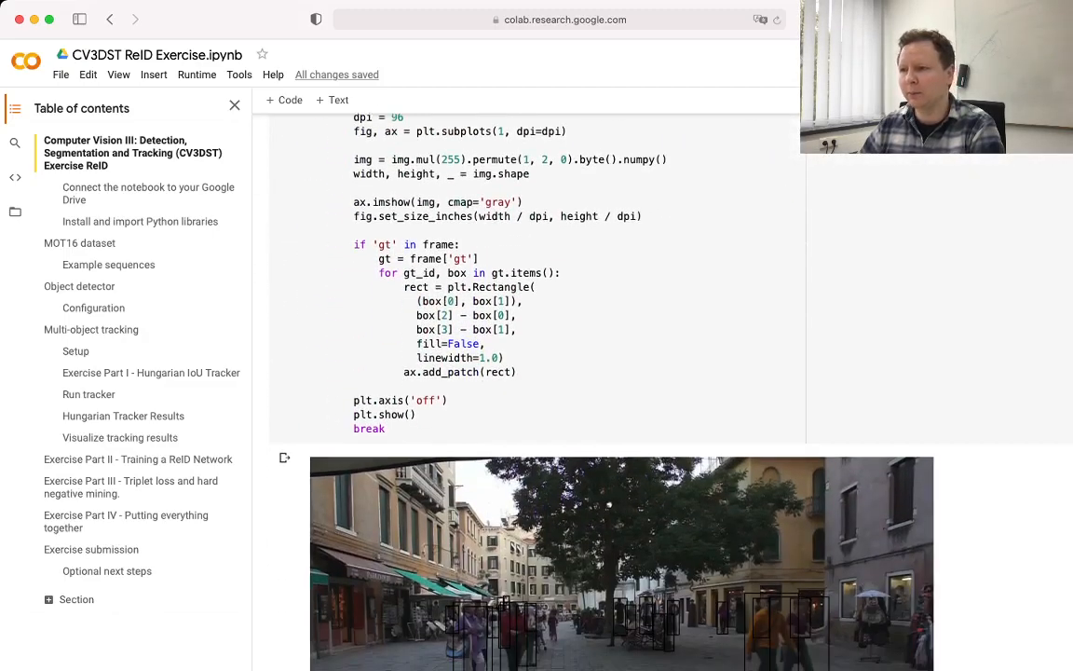
pyautogui.scroll(-2, 558, 419)
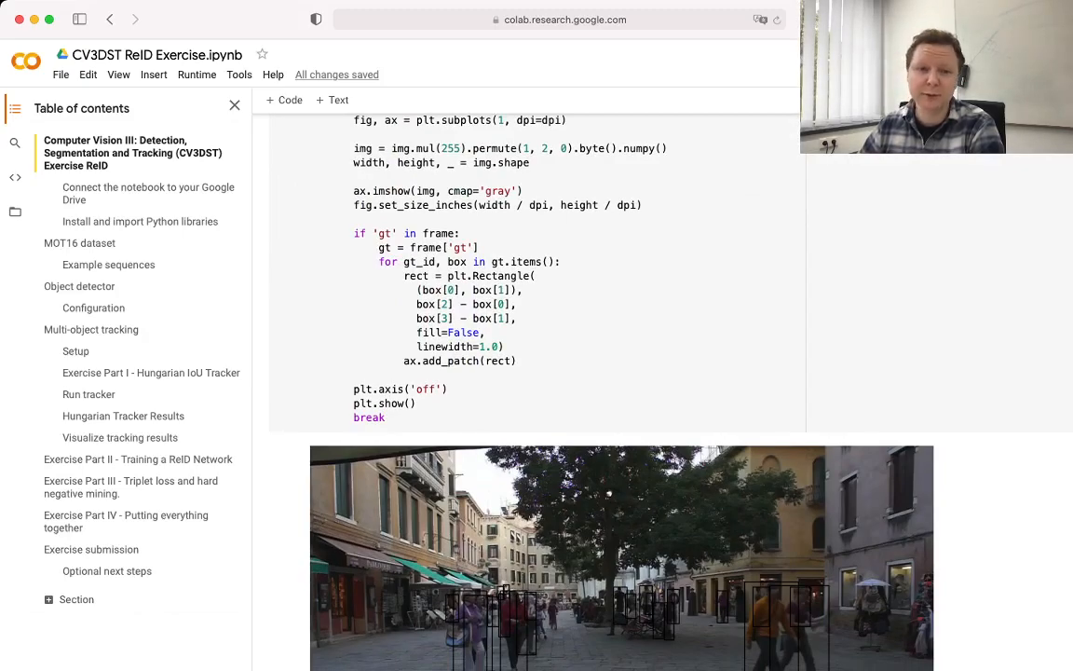
pyautogui.scroll(-5, 559, 419)
pyautogui.scroll(-5, 559, 419)
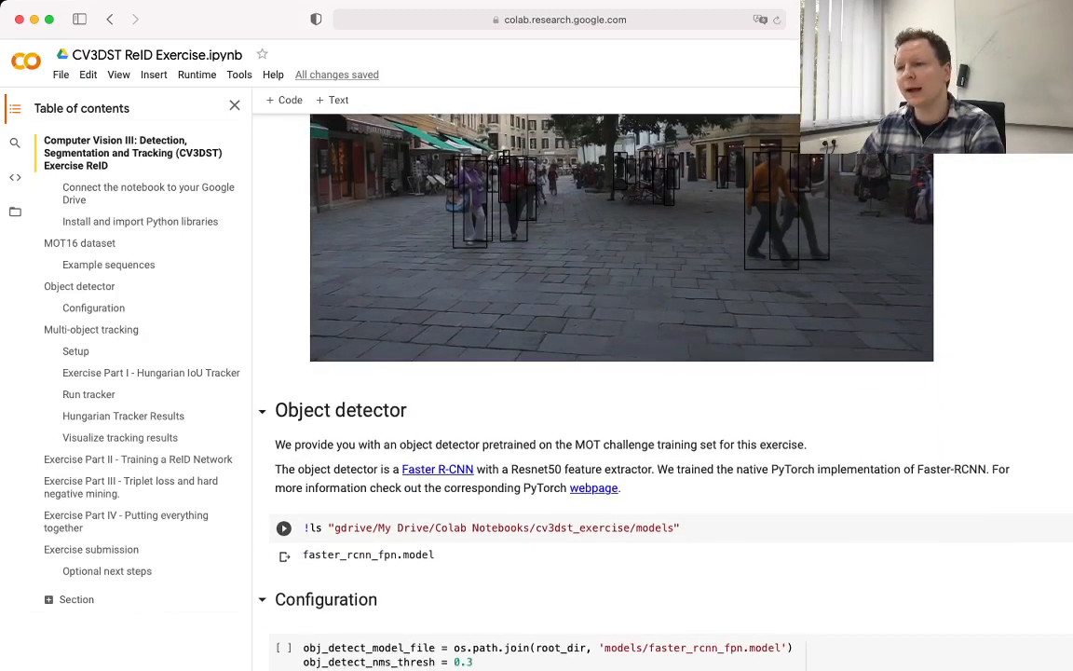
pyautogui.scroll(-2, 559, 419)
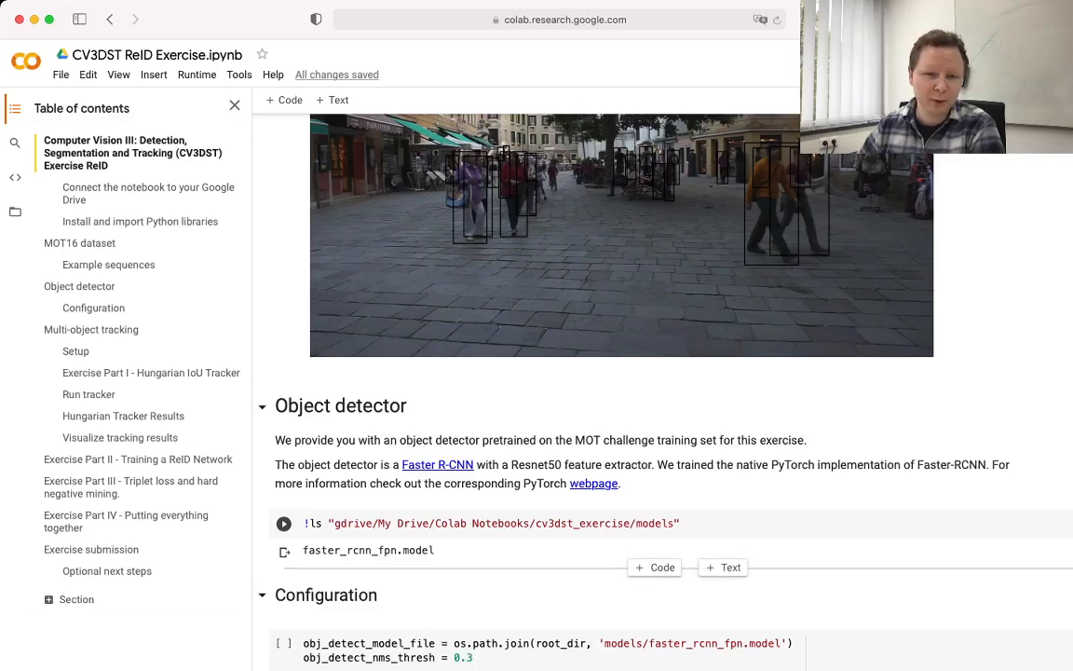
pyautogui.scroll(-3, 652, 521)
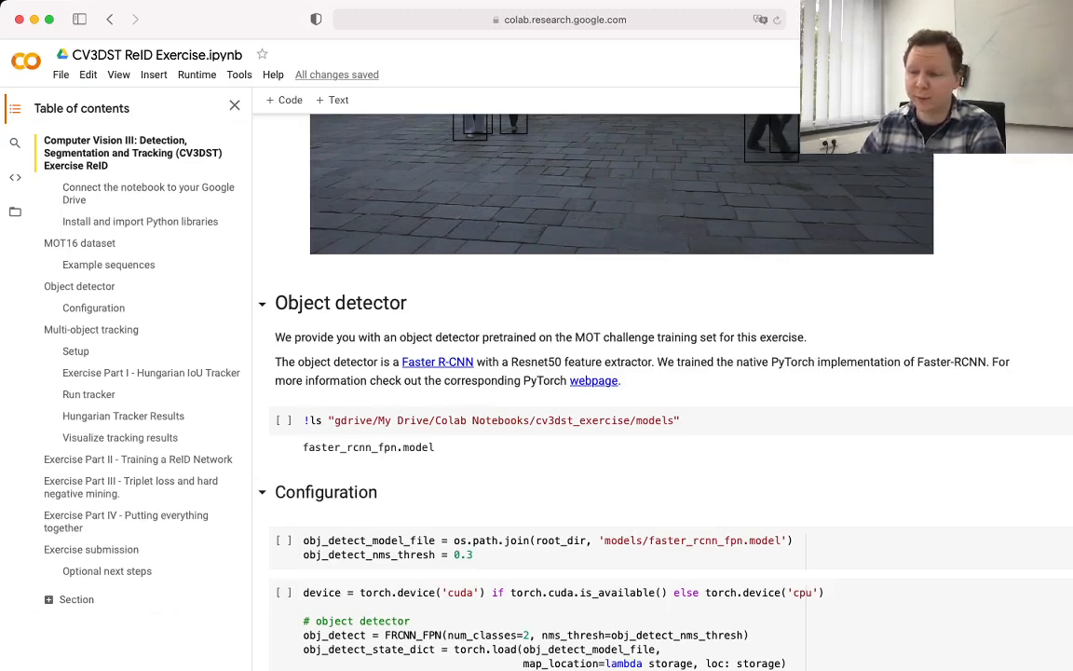
pyautogui.scroll(-3, 596, 419)
pyautogui.scroll(-3, 596, 419)
pyautogui.scroll(-3, 596, 419)
pyautogui.scroll(-3, 596, 419)
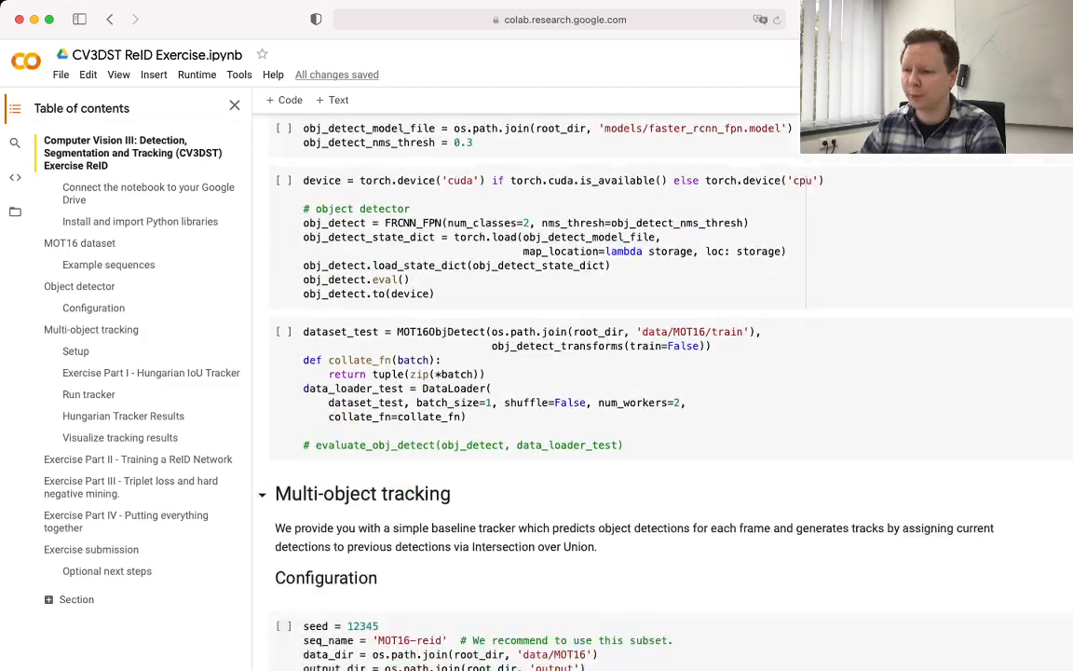
pyautogui.scroll(-2, 596, 420)
pyautogui.scroll(-3, 596, 419)
pyautogui.scroll(-2, 596, 419)
pyautogui.scroll(-2, 596, 420)
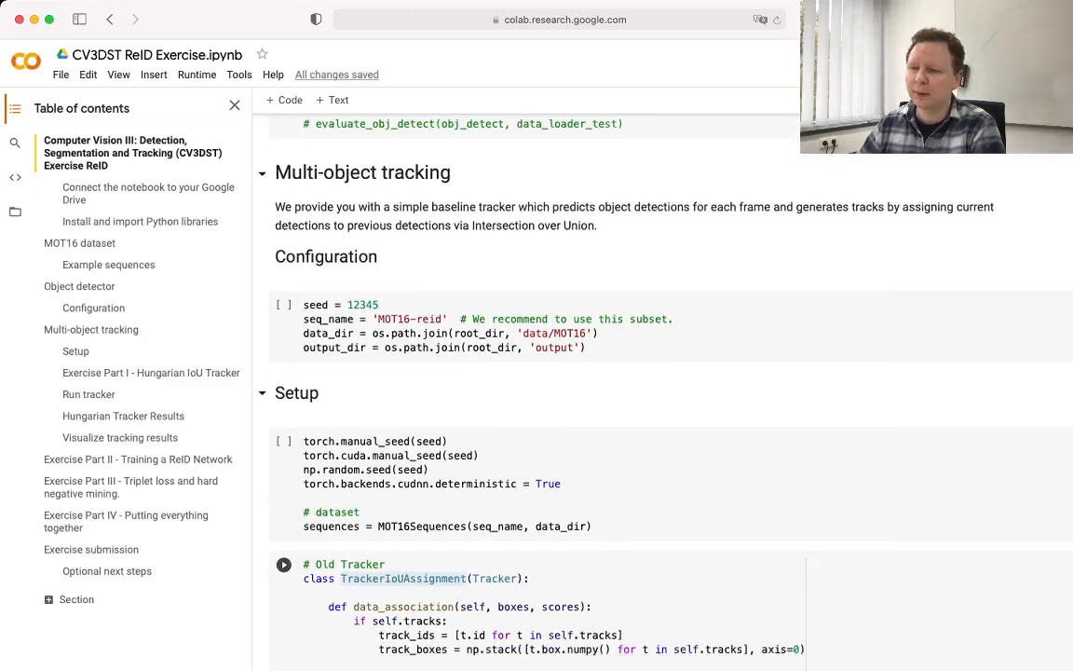
pyautogui.scroll(-3, 596, 419)
pyautogui.scroll(-1, 596, 419)
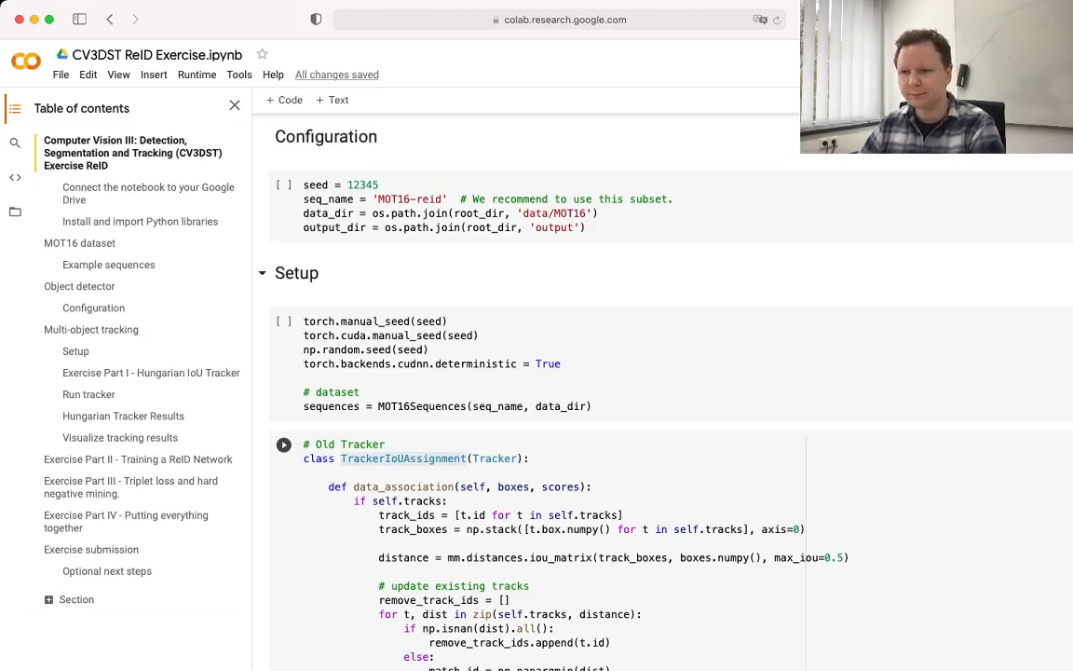
pyautogui.scroll(-1, 558, 372)
pyautogui.scroll(-2, 559, 373)
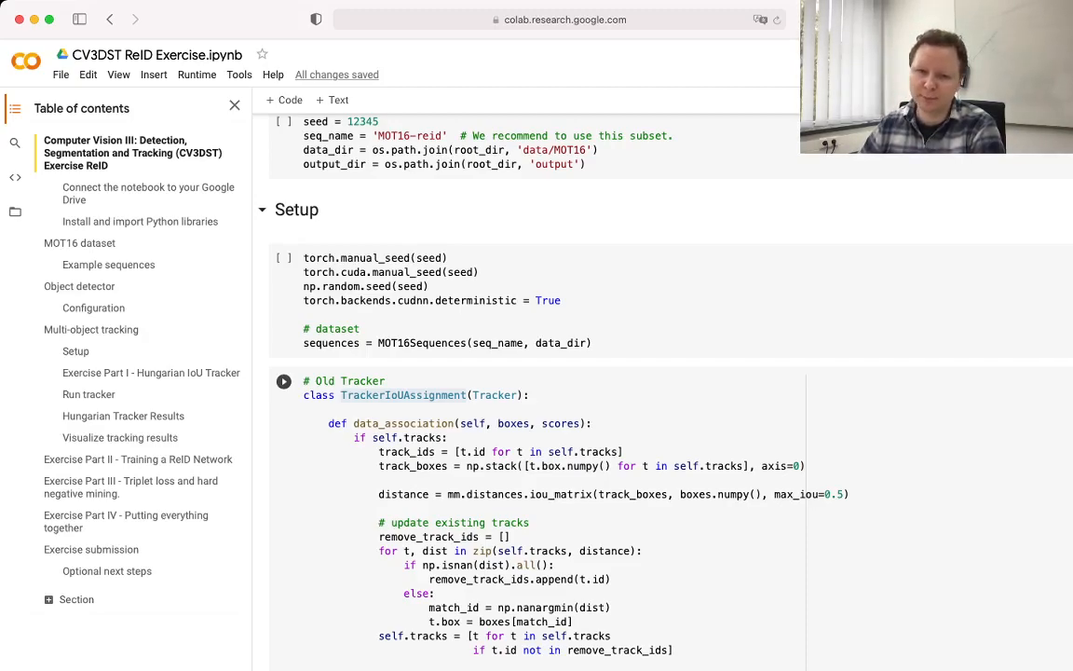
pyautogui.scroll(-3, 559, 419)
pyautogui.scroll(-3, 559, 419)
pyautogui.scroll(-3, 559, 419)
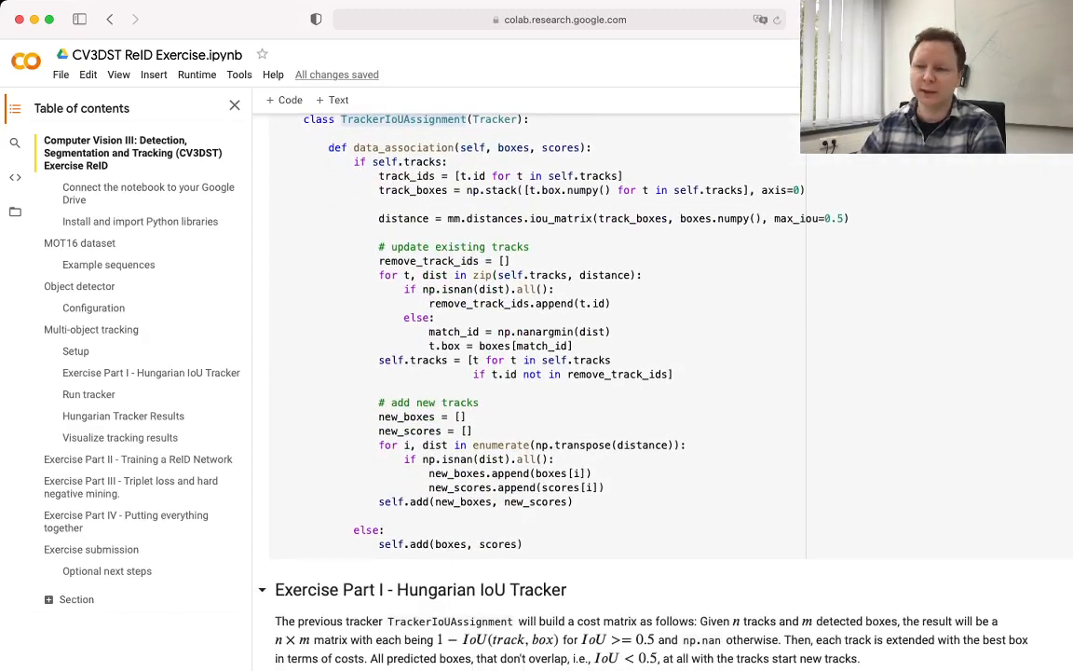
pyautogui.scroll(-2, 559, 372)
pyautogui.scroll(1, 558, 372)
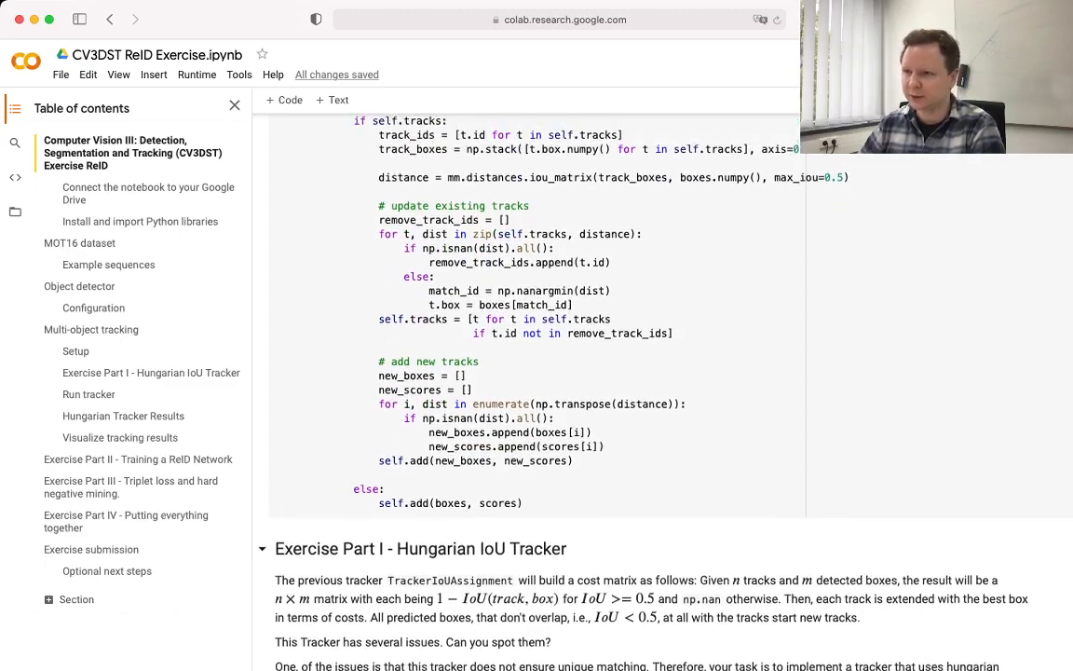
pyautogui.scroll(-3, 559, 373)
pyautogui.scroll(-2, 559, 372)
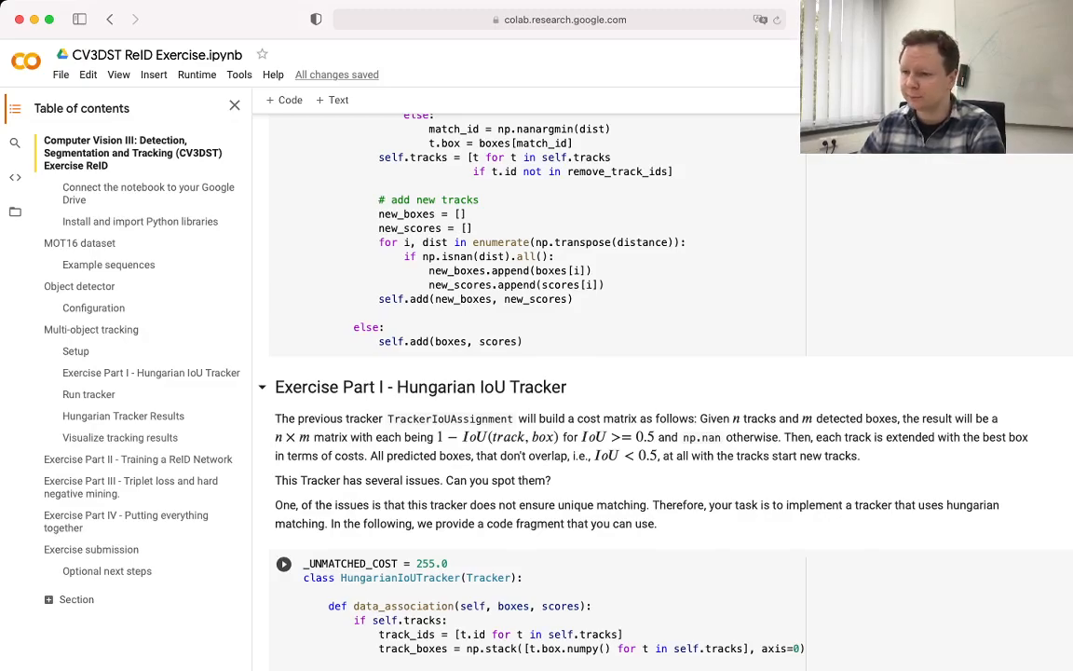
pyautogui.scroll(-5, 559, 373)
pyautogui.scroll(-5, 559, 373)
pyautogui.scroll(-3, 559, 372)
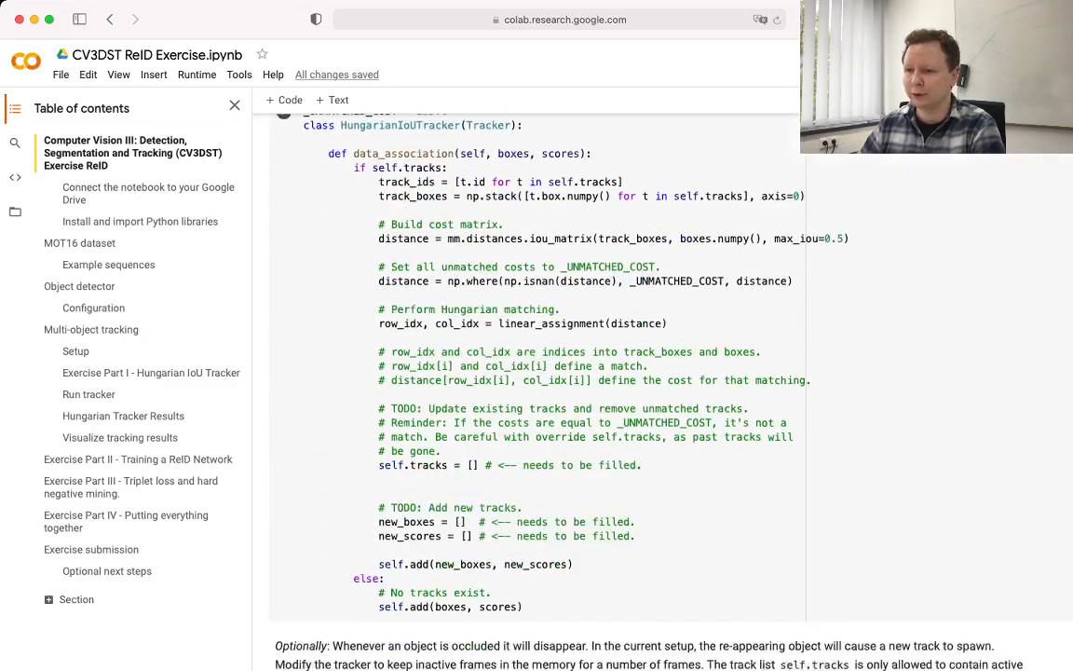
pyautogui.scroll(-3, 559, 373)
pyautogui.scroll(-3, 558, 373)
pyautogui.scroll(-2, 559, 373)
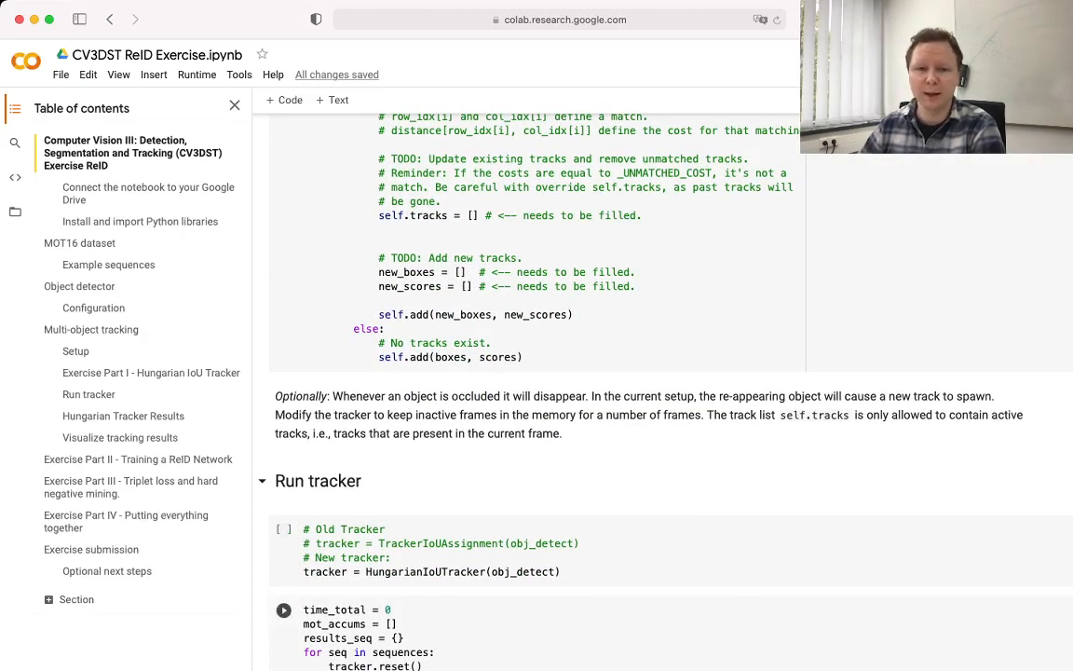
pyautogui.scroll(-3, 559, 372)
pyautogui.scroll(-3, 559, 372)
pyautogui.scroll(-2, 559, 373)
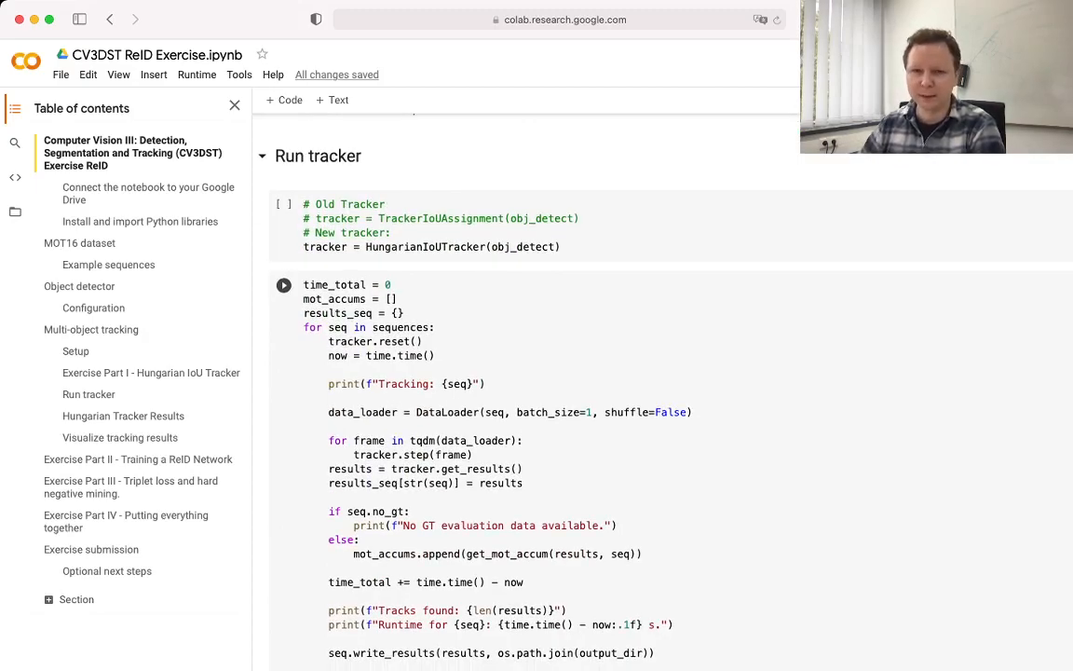
pyautogui.scroll(-3, 558, 373)
pyautogui.scroll(-4, 559, 373)
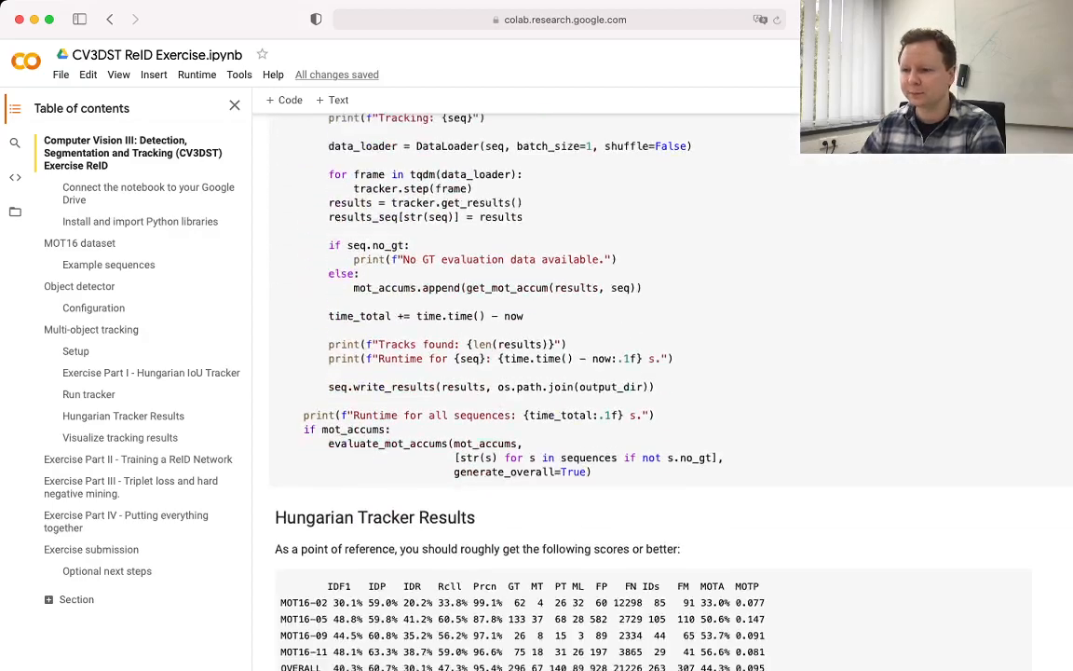
pyautogui.scroll(-4, 558, 372)
pyautogui.scroll(-5, 559, 372)
pyautogui.scroll(-5, 559, 372)
pyautogui.scroll(-4, 559, 372)
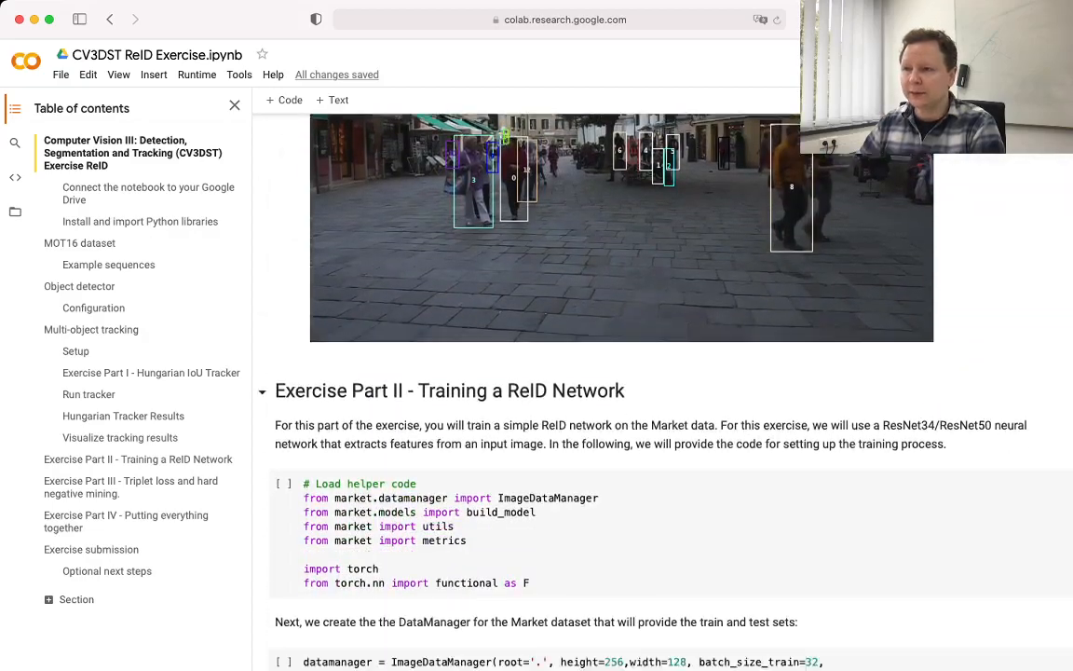
pyautogui.scroll(-4, 559, 372)
pyautogui.scroll(-3, 559, 373)
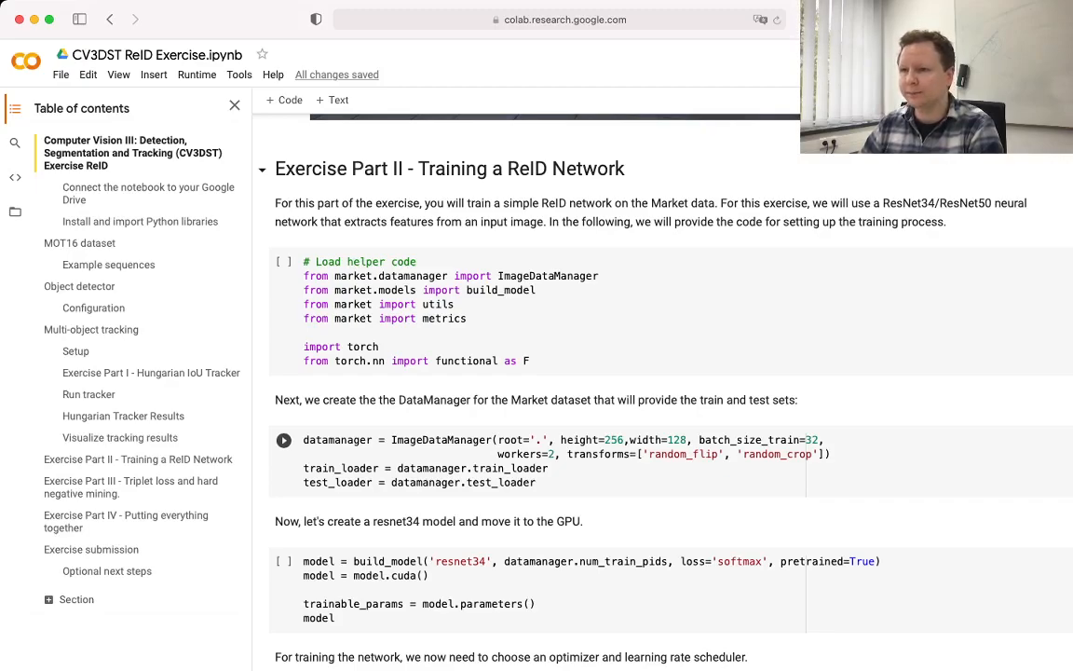
pyautogui.scroll(-2, 284, 439)
pyautogui.scroll(-1, 284, 440)
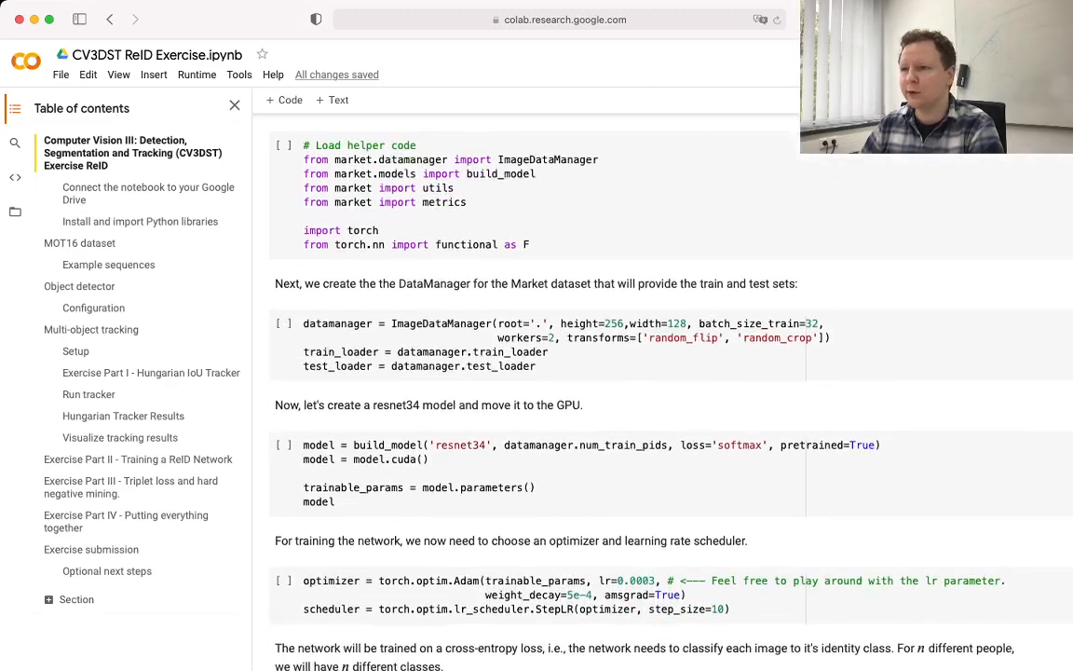
pyautogui.scroll(-1, 283, 440)
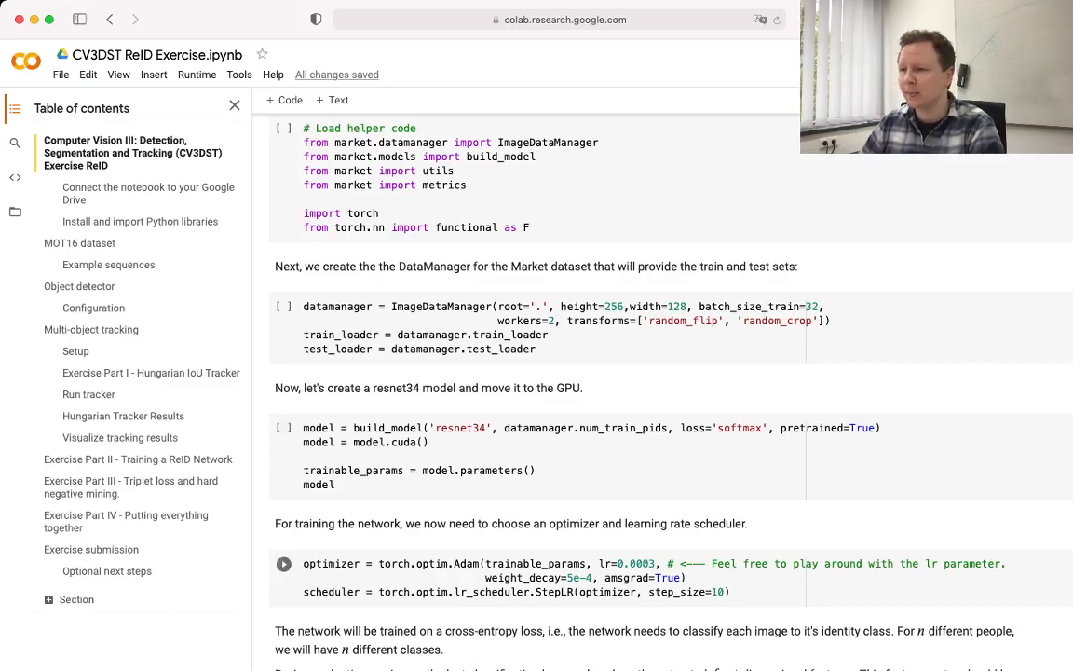
pyautogui.scroll(-3, 559, 419)
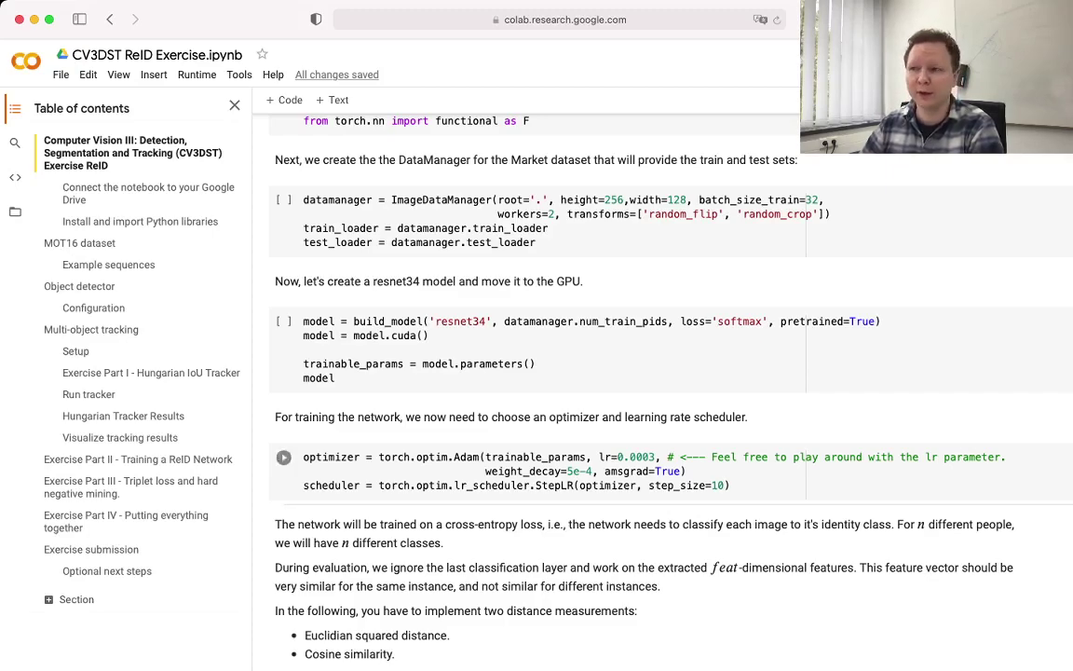
pyautogui.scroll(-3, 559, 419)
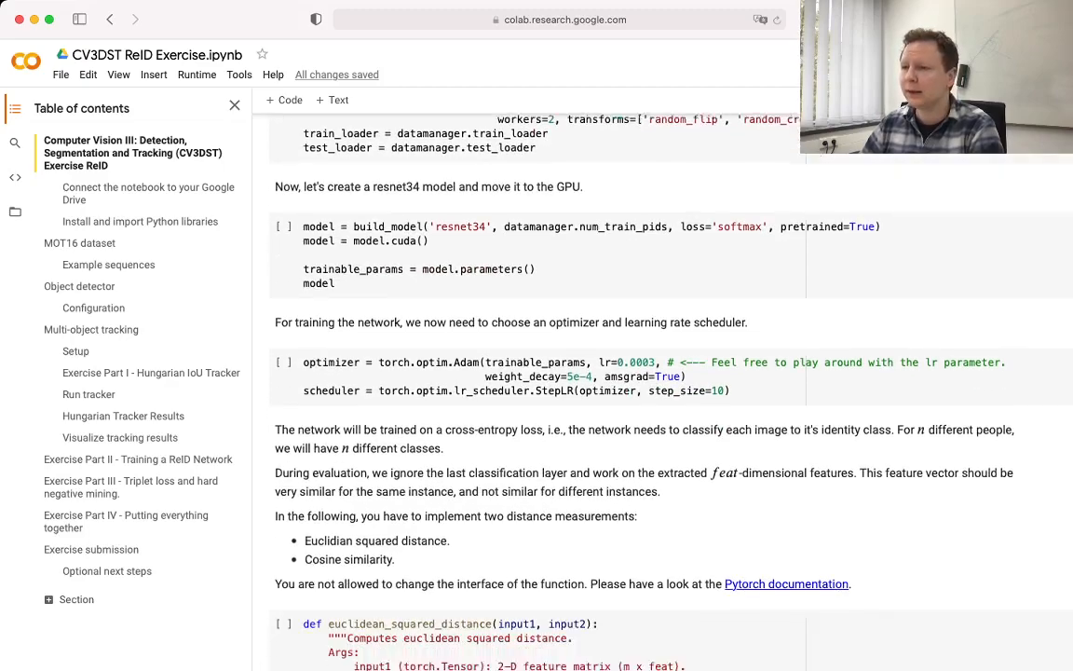
pyautogui.scroll(-3, 558, 420)
pyautogui.scroll(-2, 559, 419)
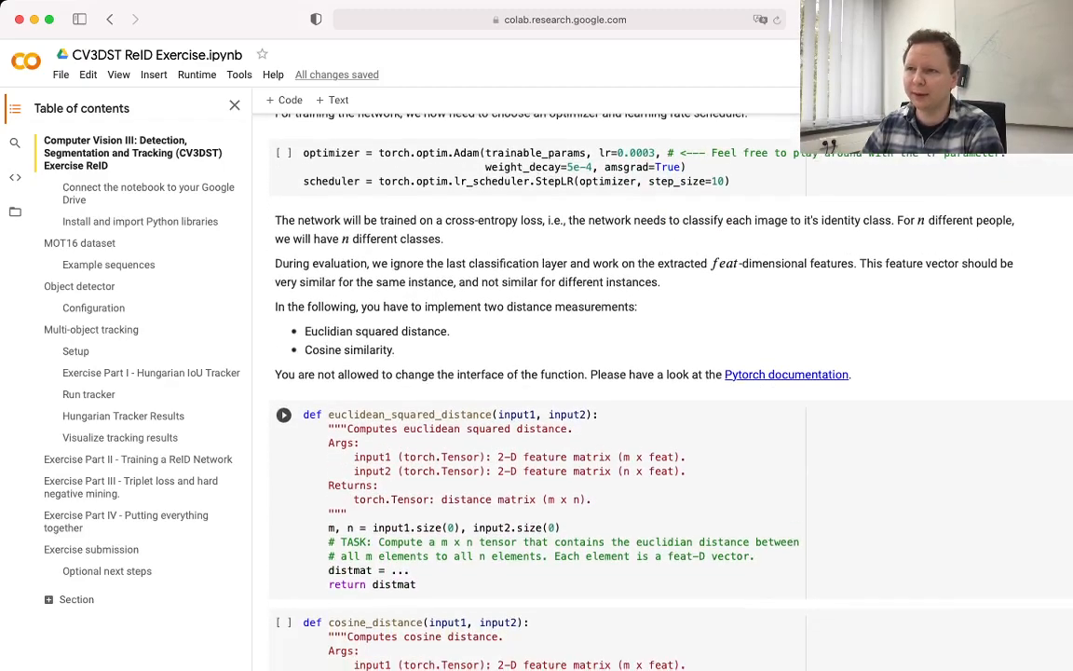
pyautogui.scroll(-2, 558, 419)
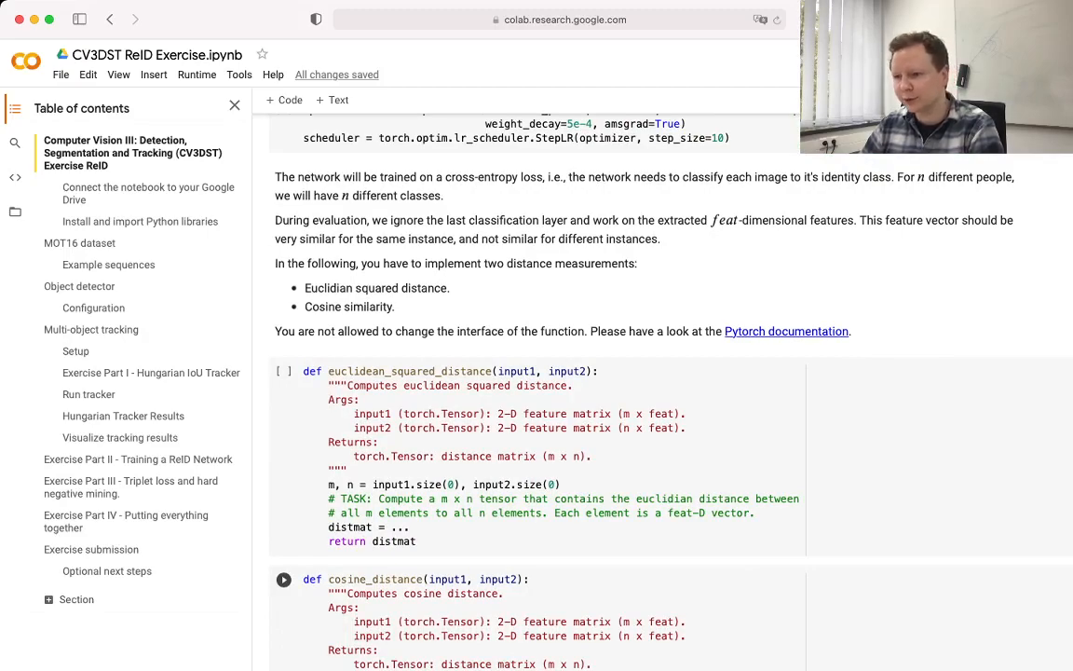
pyautogui.scroll(-4, 559, 419)
pyautogui.scroll(-3, 559, 419)
pyautogui.scroll(-1, 559, 419)
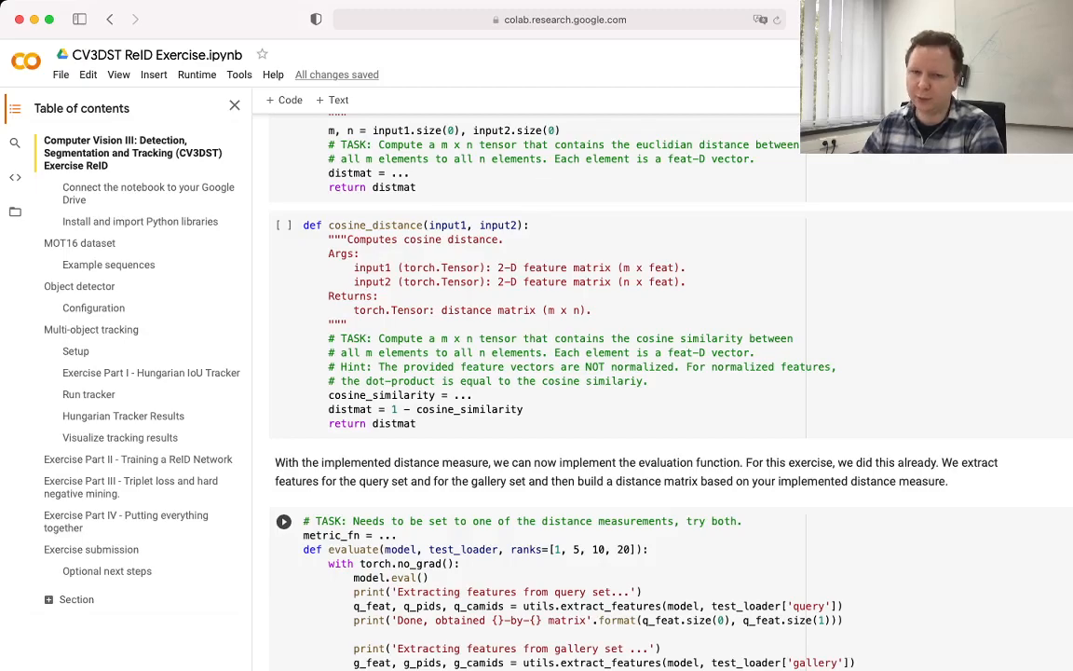
pyautogui.scroll(-3, 559, 419)
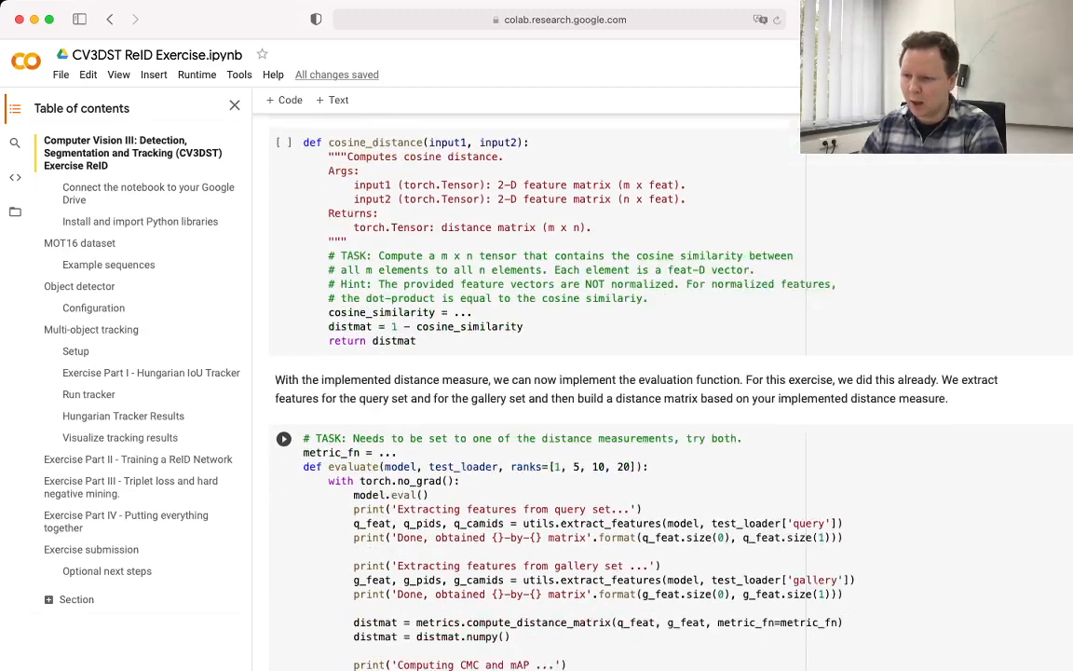
pyautogui.scroll(-3, 559, 419)
pyautogui.scroll(-3, 559, 419)
pyautogui.scroll(-1, 559, 420)
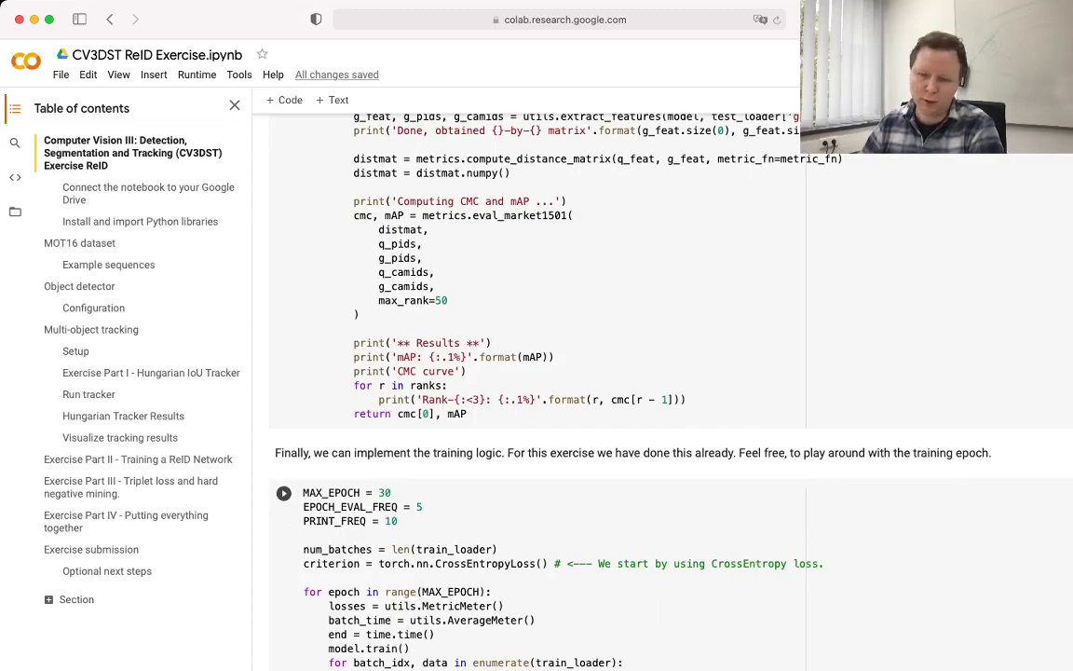
pyautogui.scroll(-5, 559, 373)
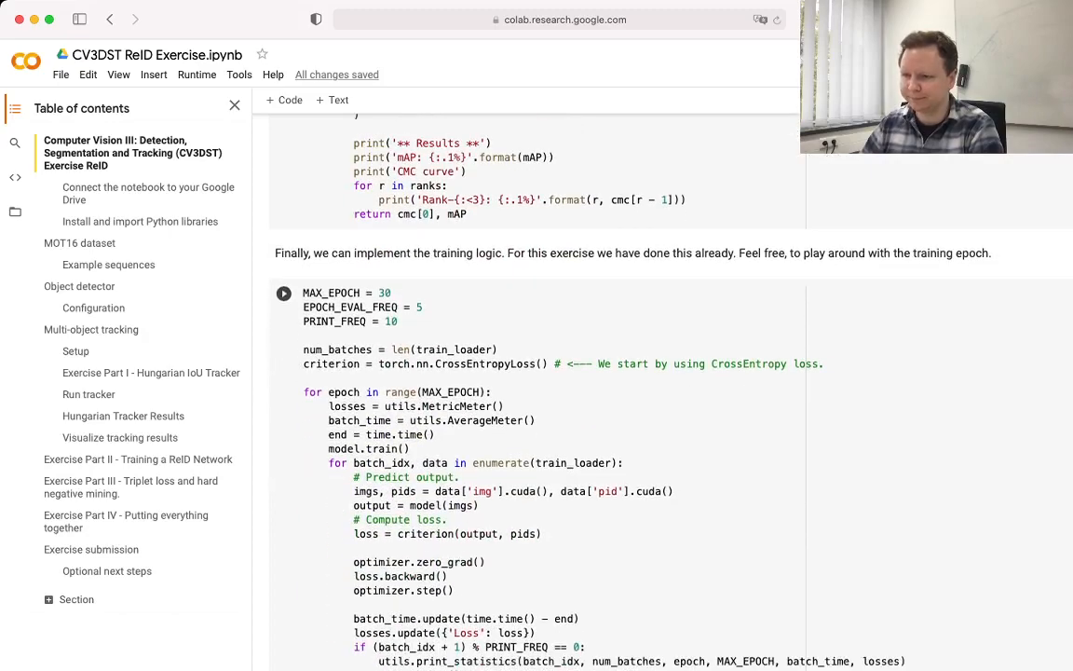
pyautogui.scroll(-5, 559, 373)
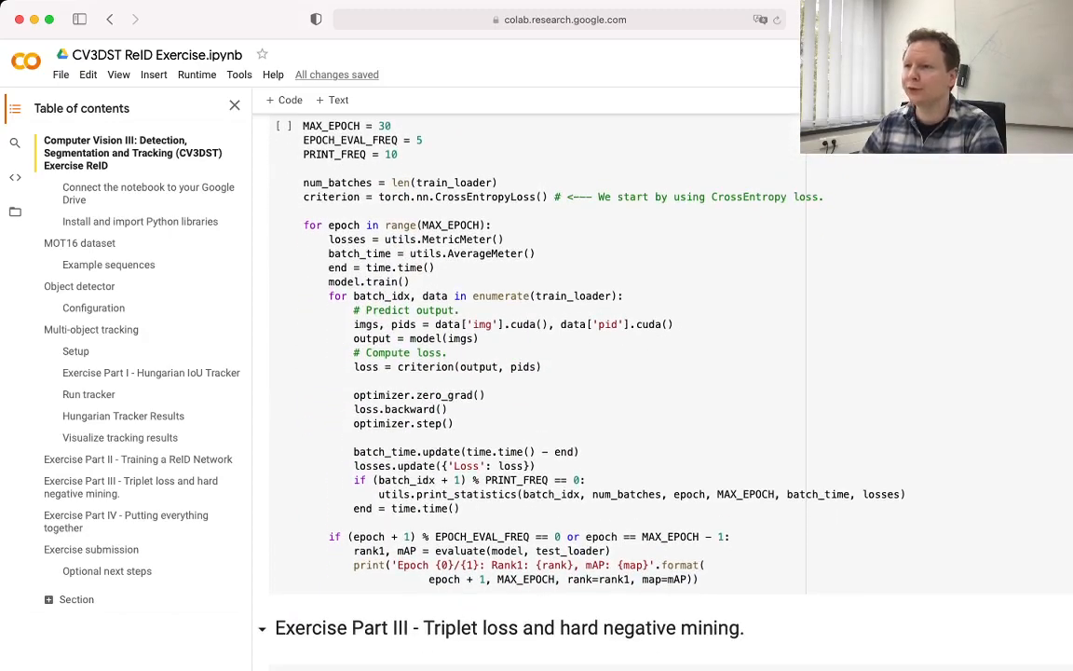
pyautogui.scroll(-3, 559, 372)
pyautogui.scroll(-2, 558, 372)
pyautogui.scroll(-2, 559, 372)
pyautogui.scroll(-3, 559, 373)
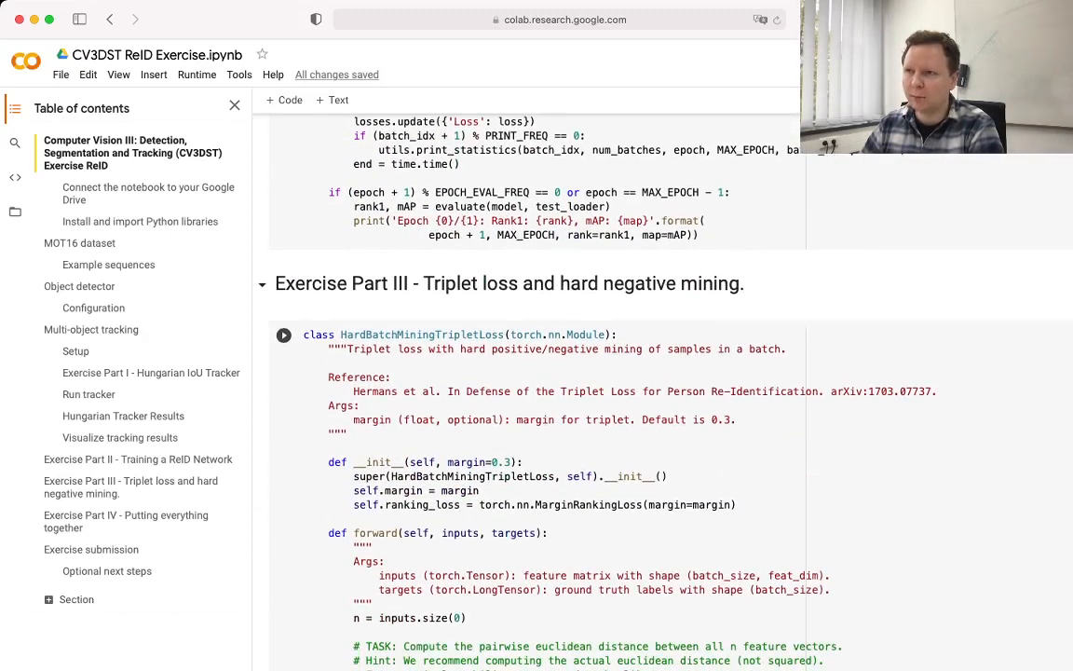
pyautogui.scroll(-1, 559, 373)
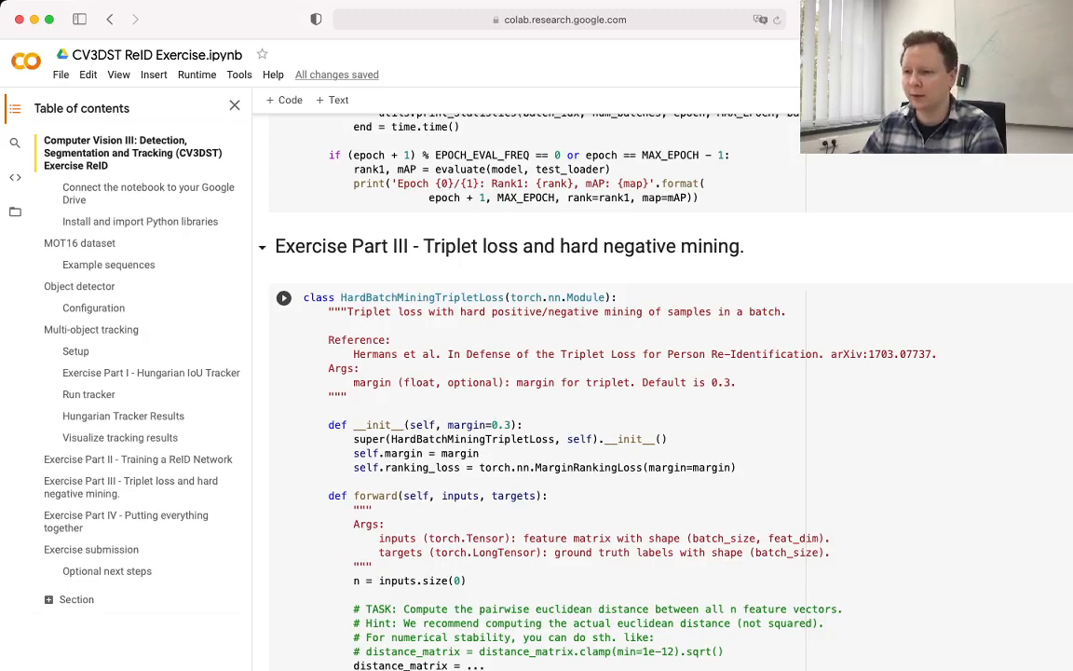
pyautogui.scroll(-10, 559, 372)
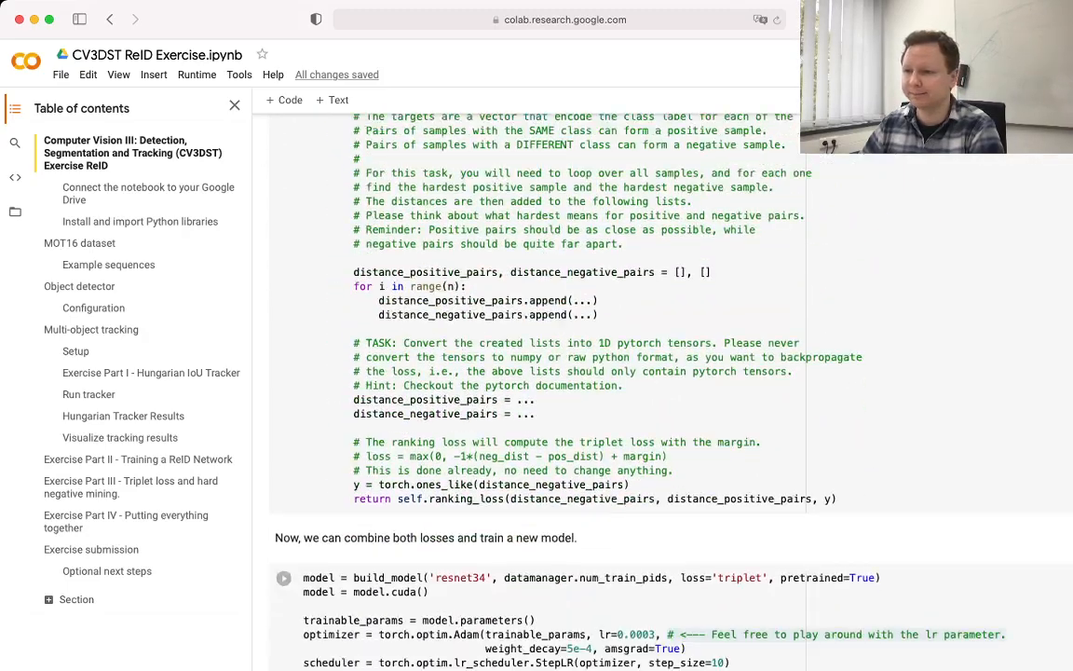
pyautogui.scroll(-3, 559, 373)
pyautogui.scroll(-5, 559, 372)
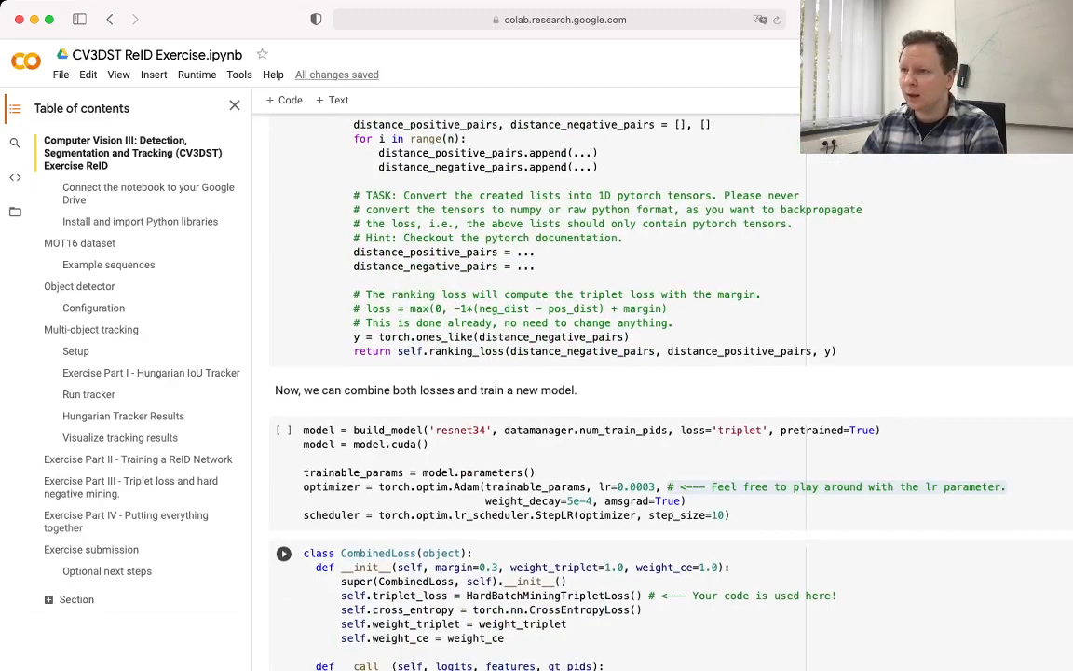
pyautogui.scroll(-8, 559, 373)
pyautogui.scroll(1, 559, 373)
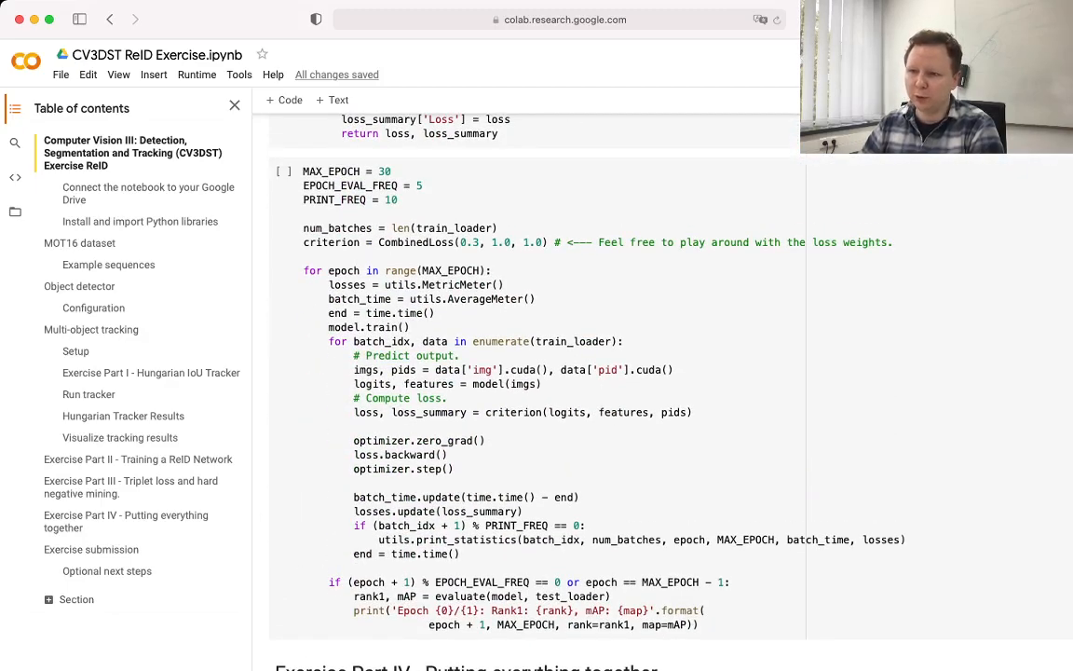
pyautogui.scroll(-3, 559, 373)
pyautogui.scroll(-3, 559, 373)
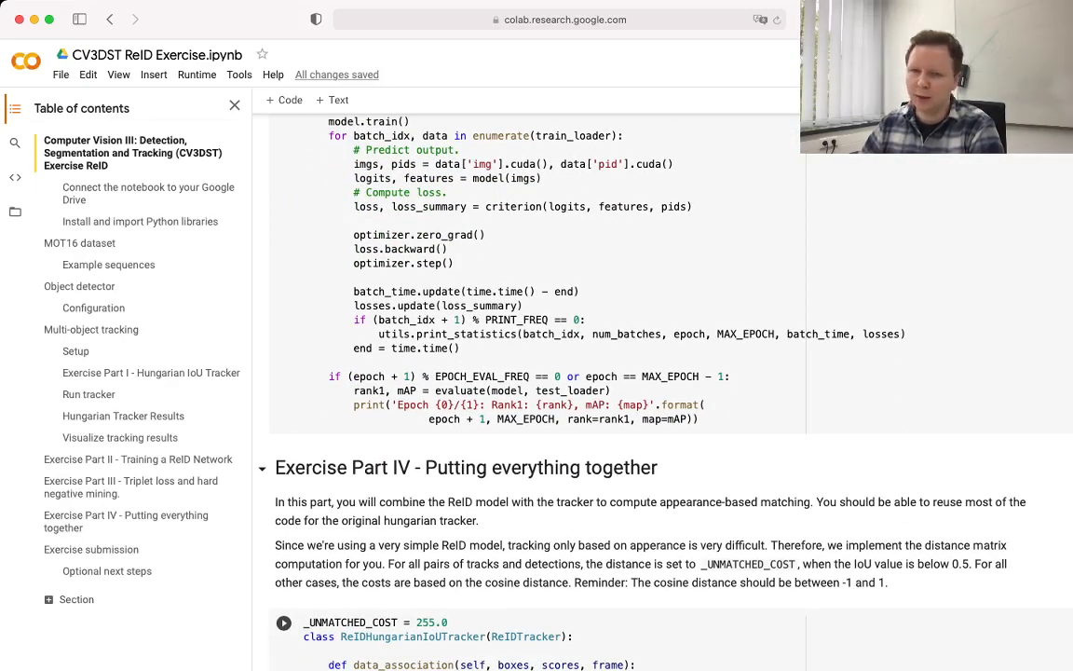
pyautogui.scroll(-2, 559, 373)
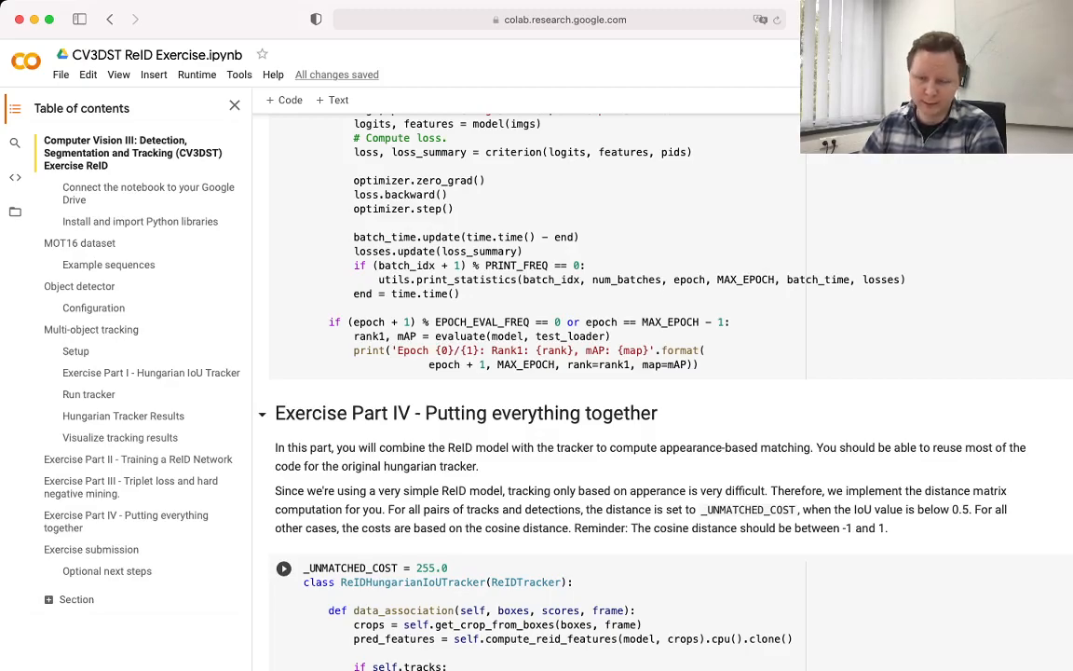
pyautogui.scroll(-3, 531, 373)
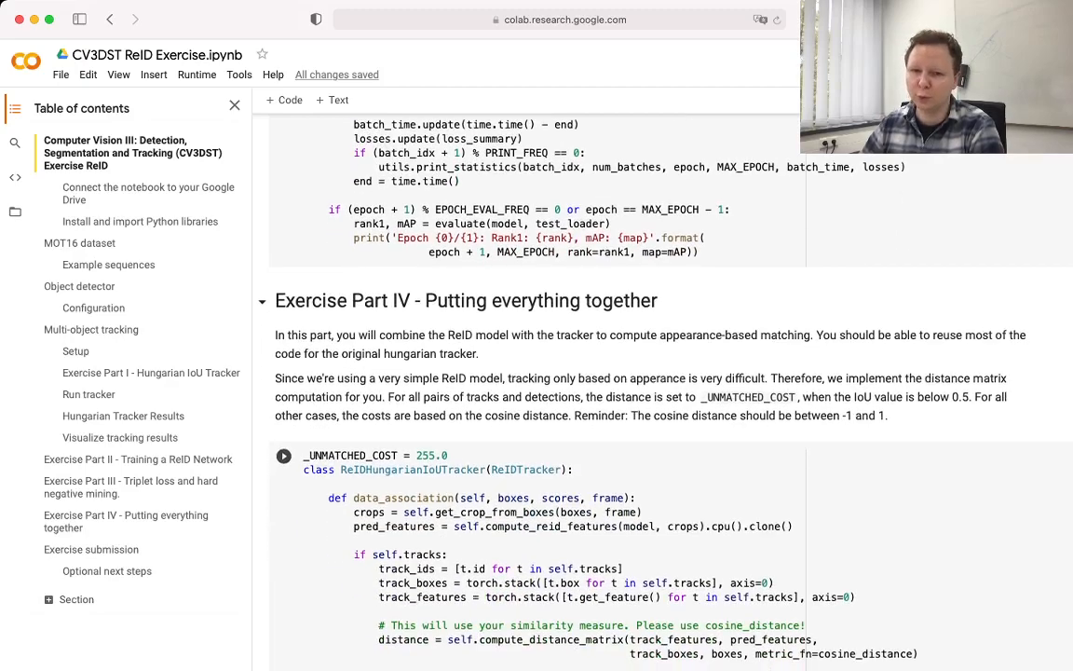
pyautogui.scroll(-3, 531, 372)
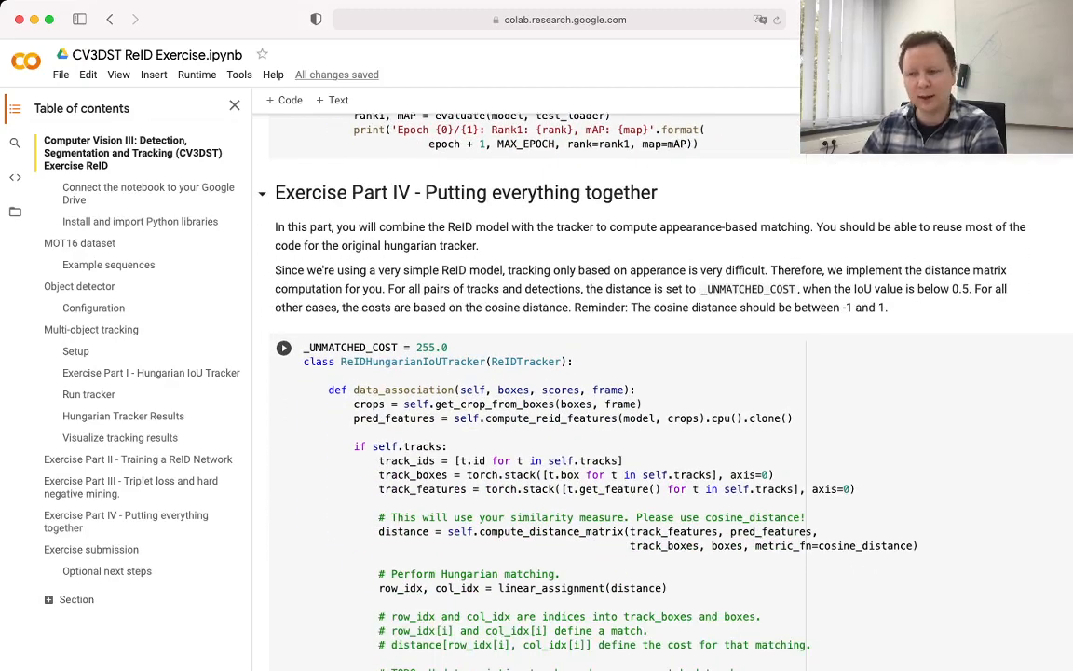
pyautogui.scroll(-2, 531, 373)
pyautogui.scroll(-1, 531, 373)
pyautogui.scroll(-12, 531, 372)
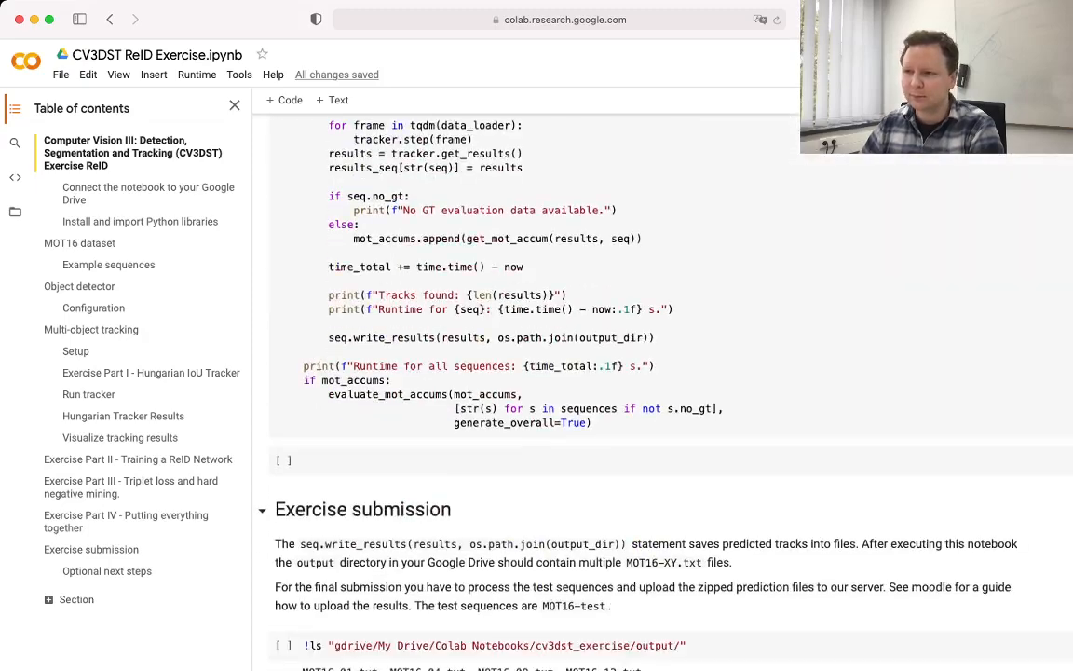
pyautogui.scroll(-2, 531, 372)
pyautogui.moveTo(283, 644)
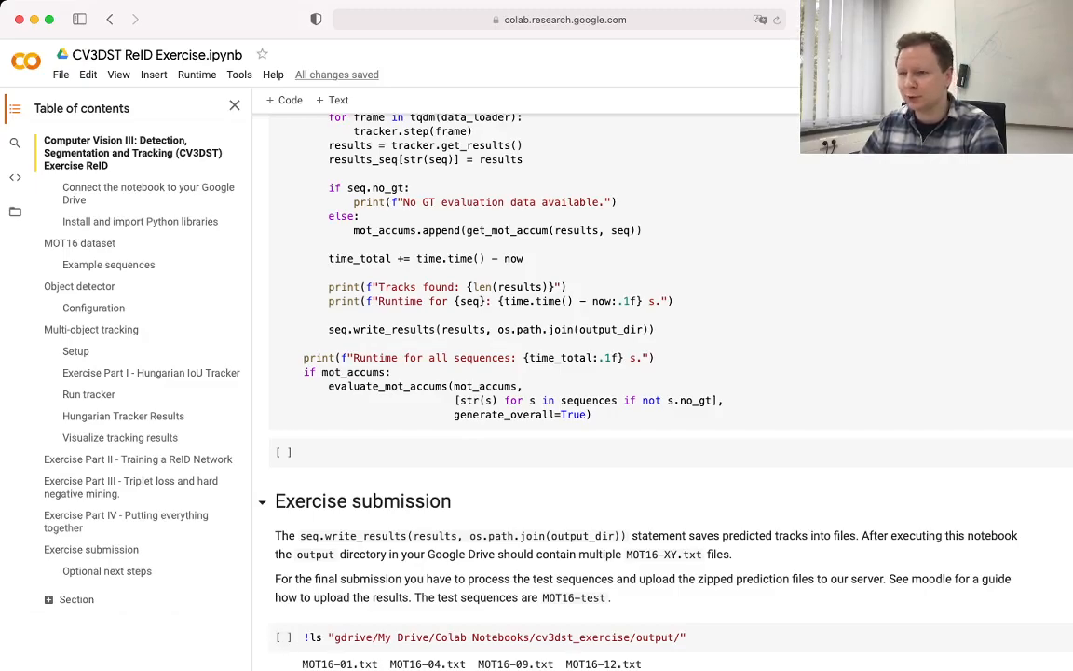
pyautogui.scroll(-3, 559, 372)
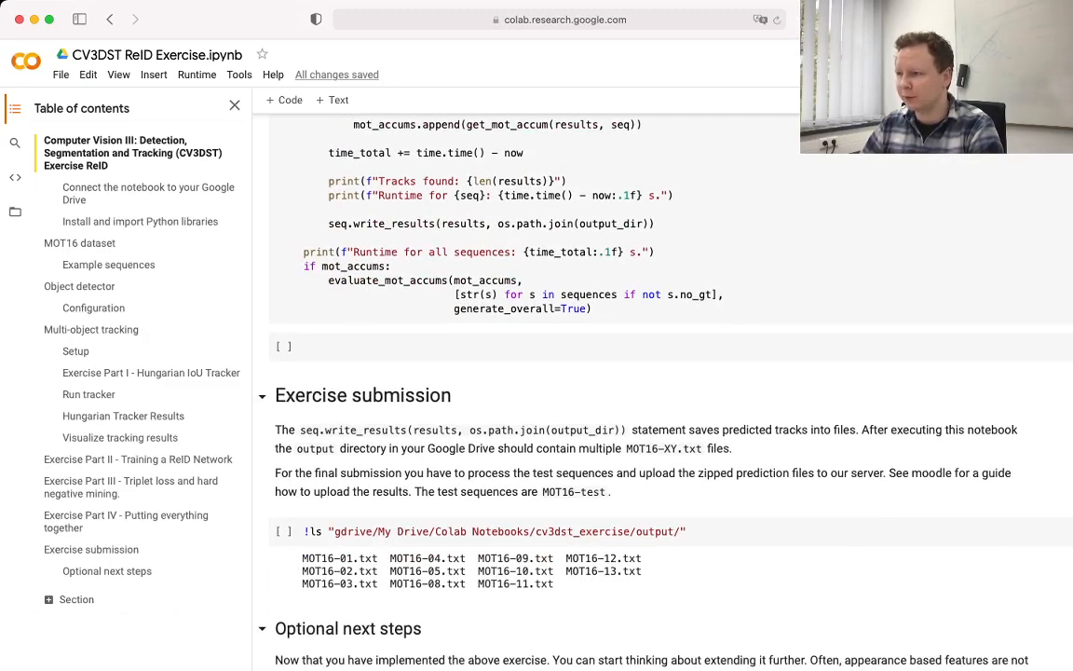